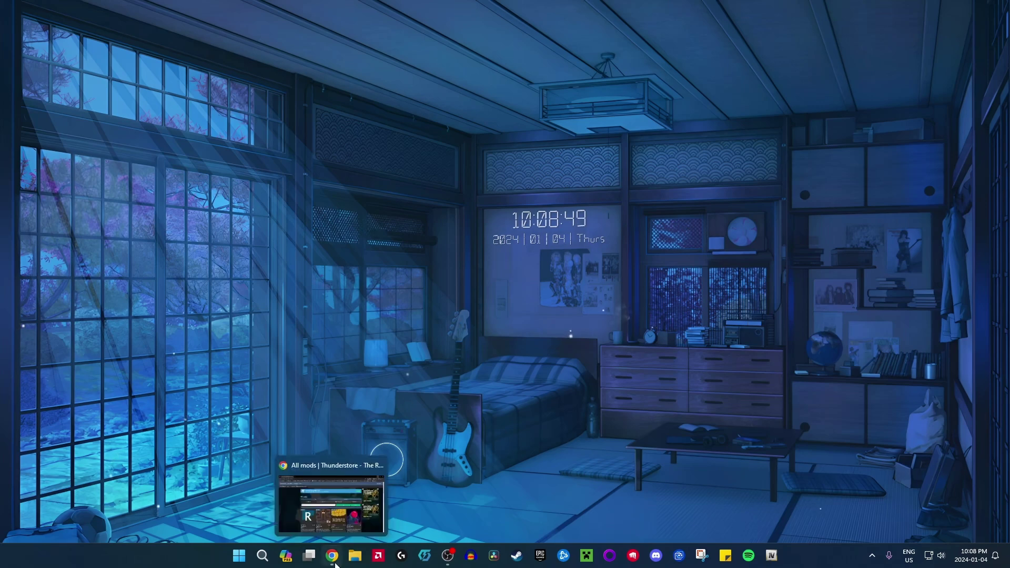
Open the Thunderstore Mod Manager app page and start downloading its installer
left_click(337, 505)
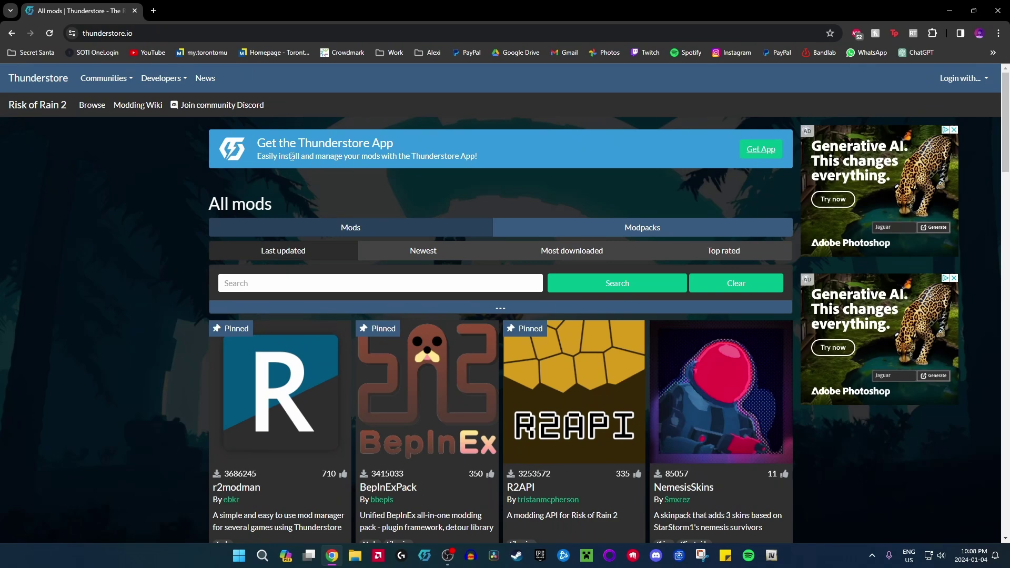
left_click(760, 152)
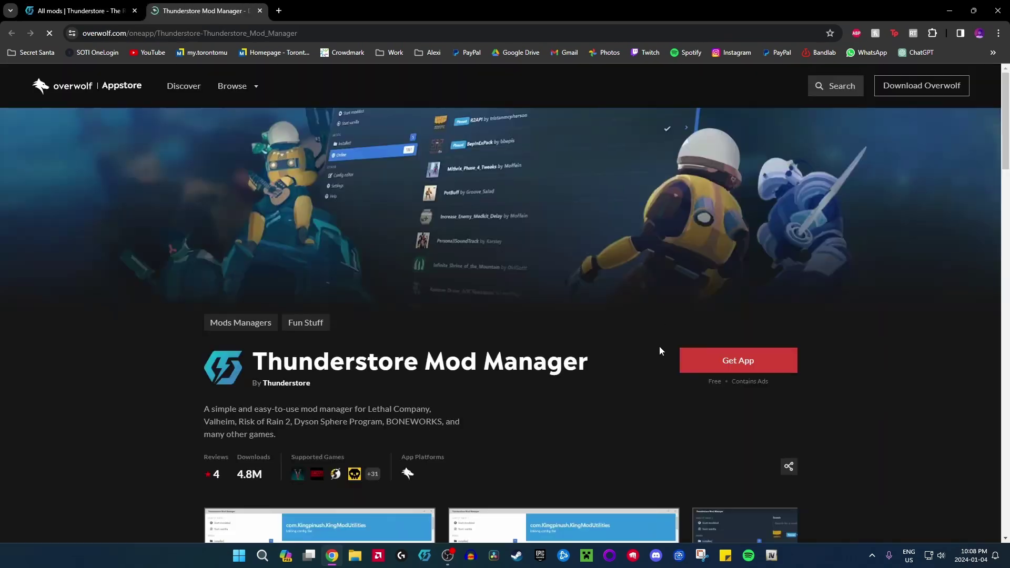
left_click(743, 360)
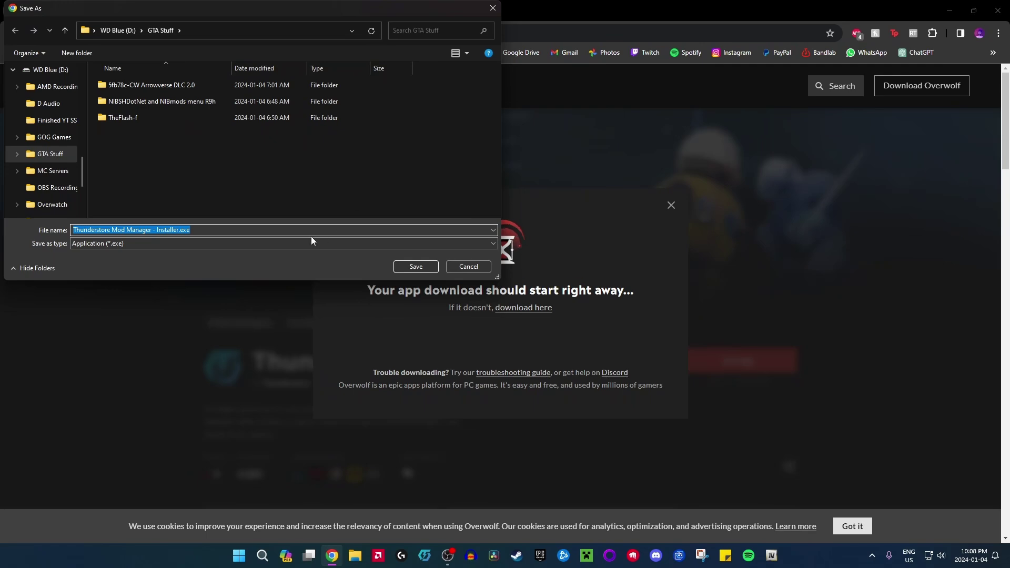
Save the installer to the Desktop and run it
scroll(24, 150, "up", 5)
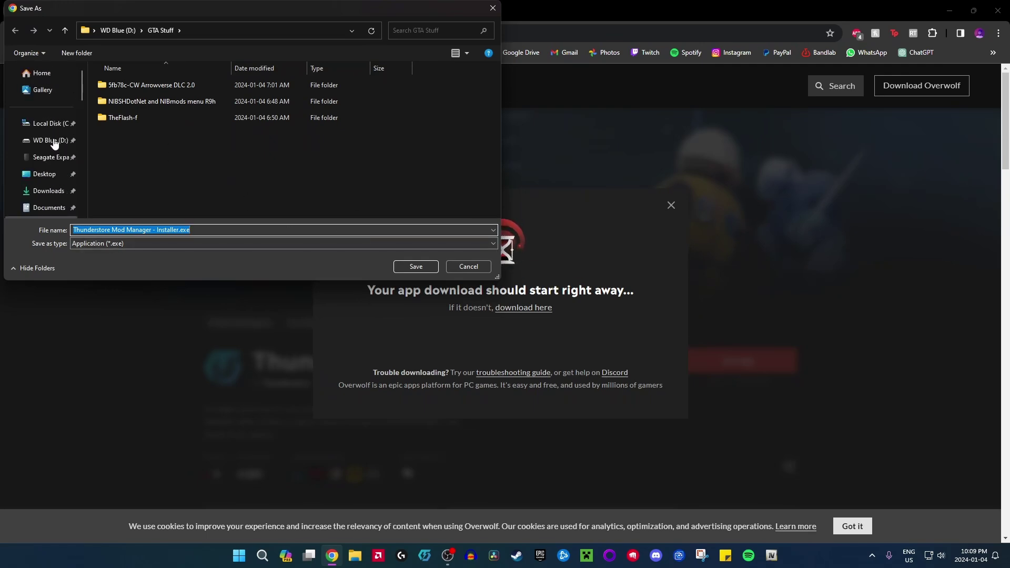
left_click(44, 174)
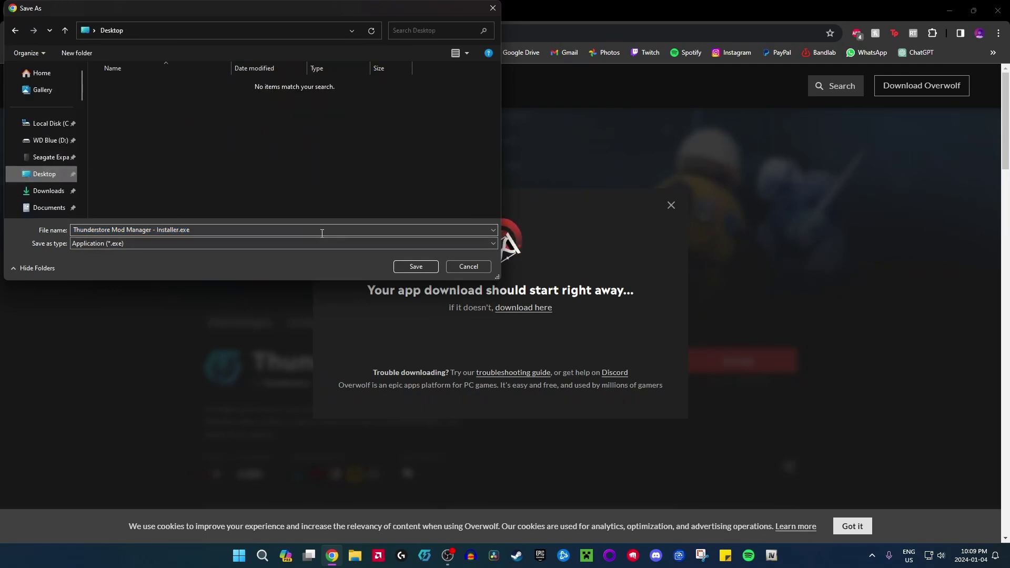
left_click(416, 266)
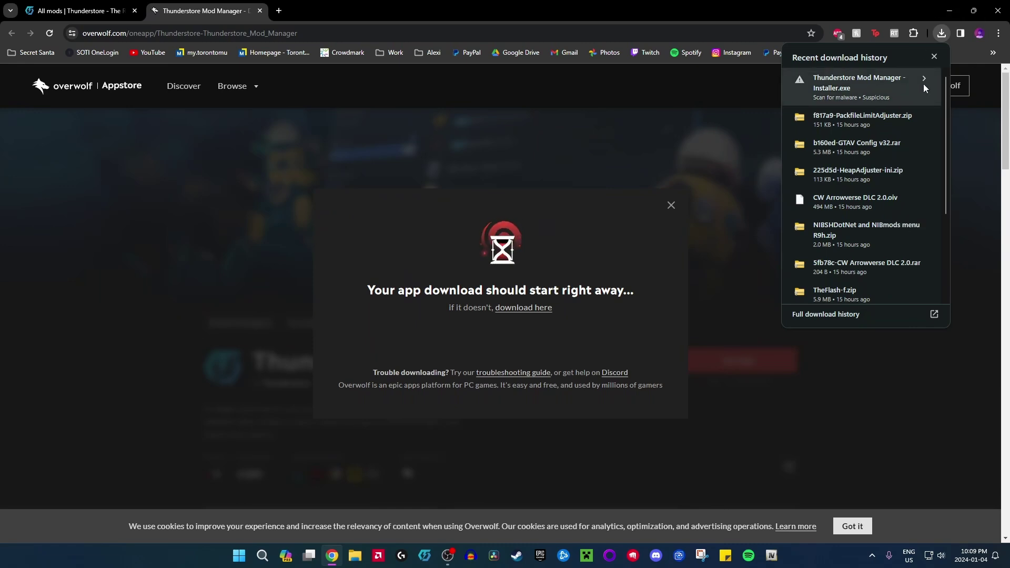
left_click(523, 296)
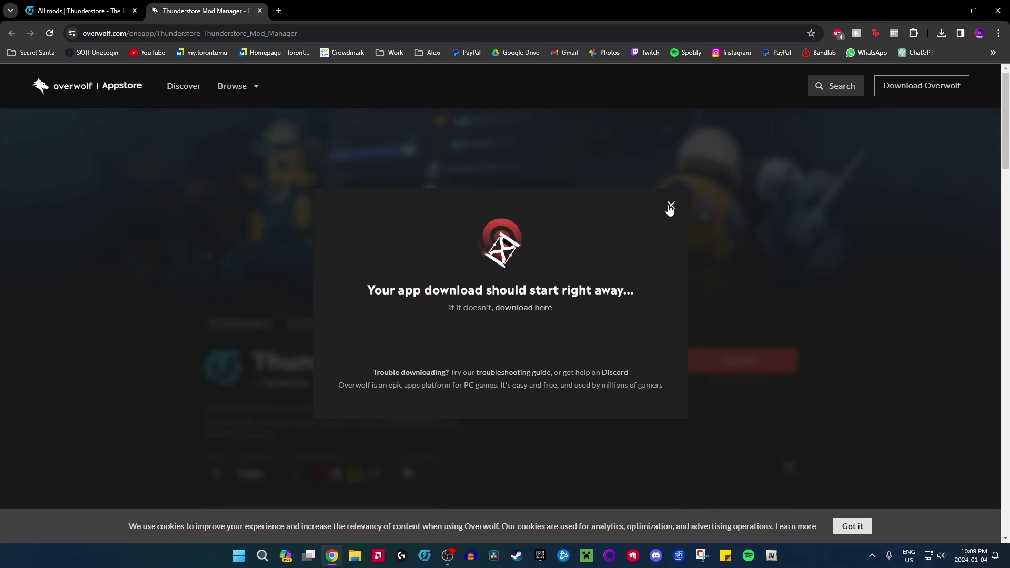
left_click(942, 34)
Minimize the browser and dismiss the Overwolf Meet the Dock popup
left_click(950, 11)
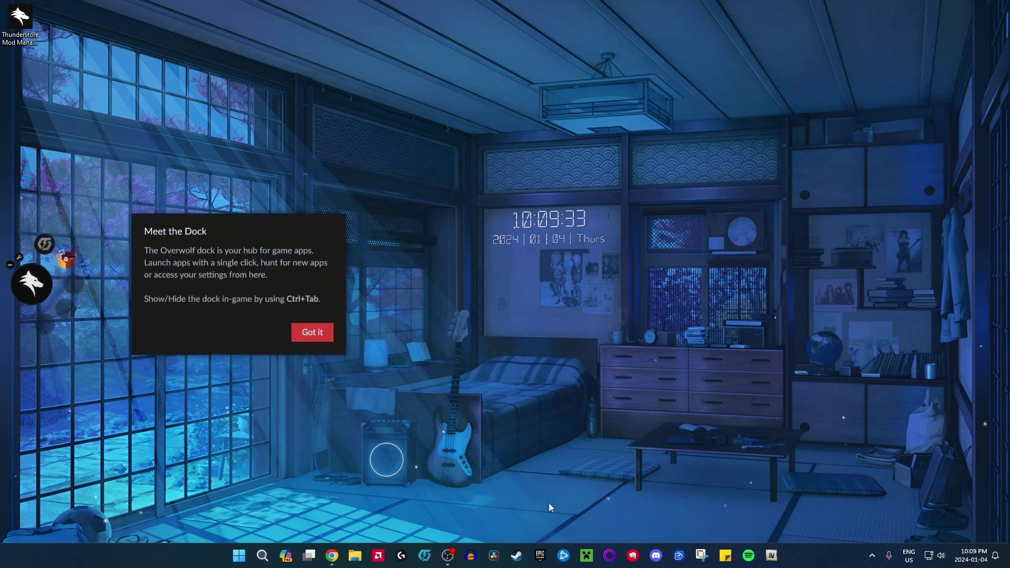
left_click(313, 332)
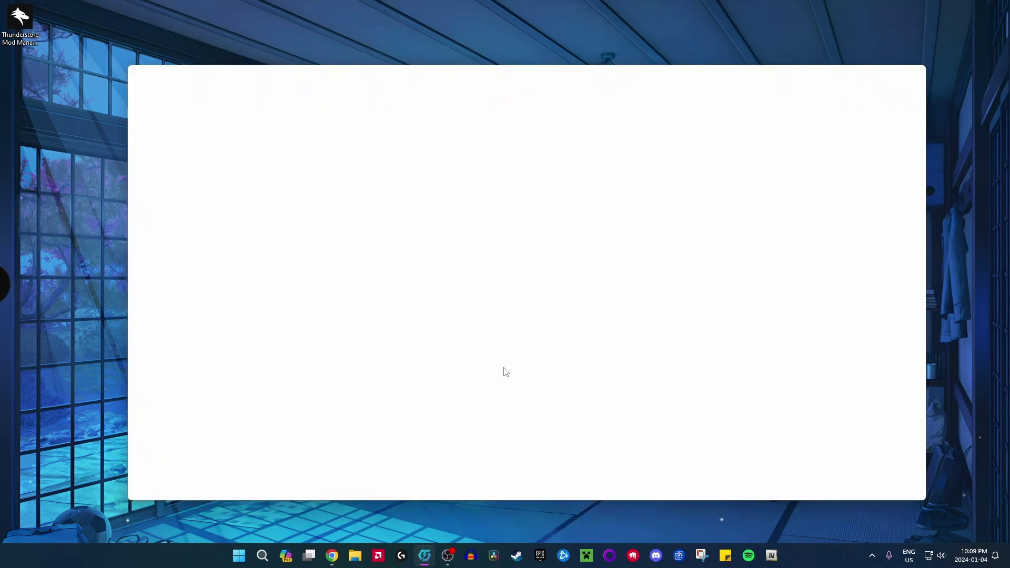
Search games for 'lethal', select Lethal Company, and open its Default profile
left_click_drag(371, 70, 381, 58)
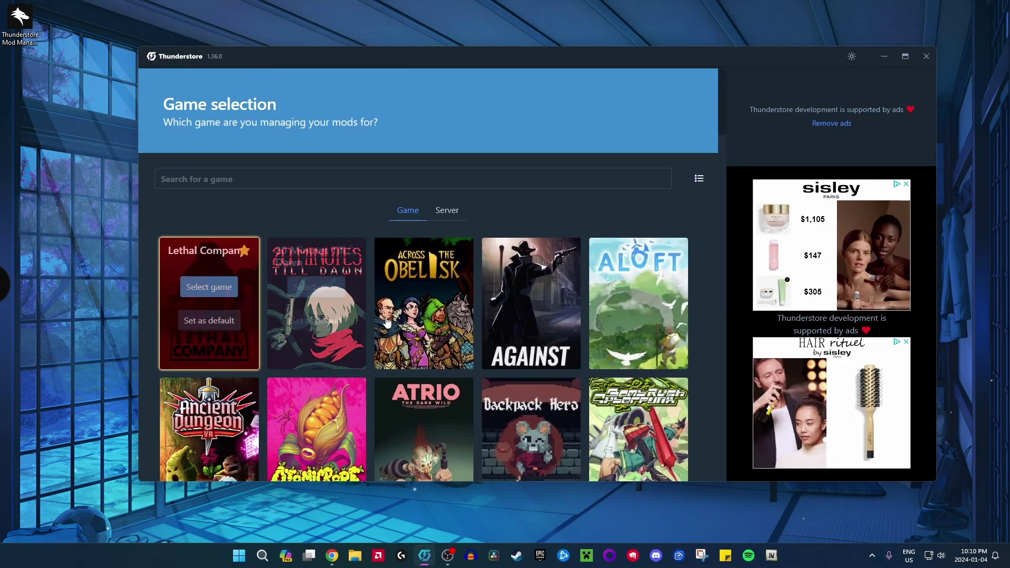
scroll(421, 342, "down", 2)
scroll(368, 315, "up", 2)
left_click(377, 177)
type("lethal")
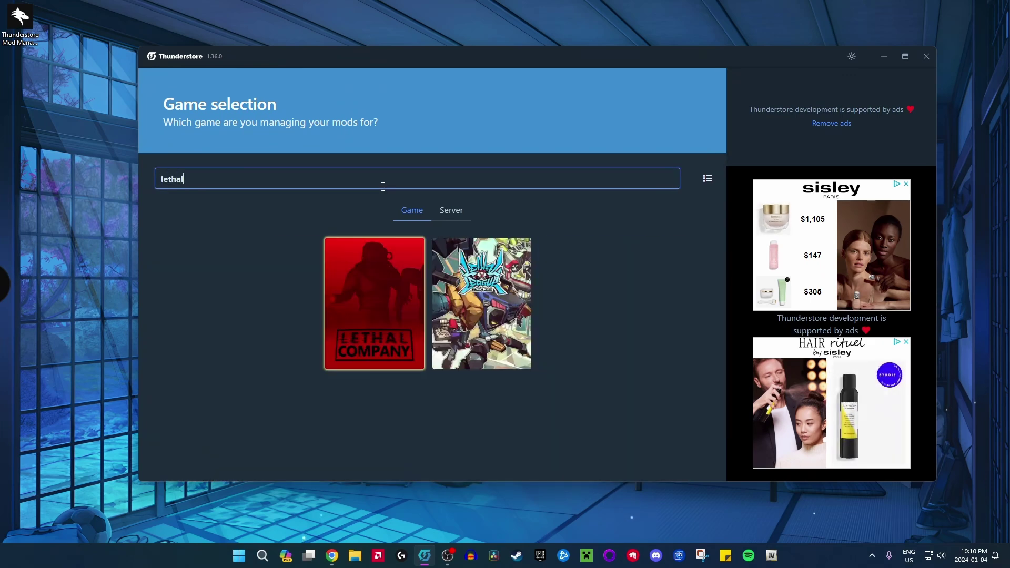
mouse_move(395, 342)
left_click(376, 289)
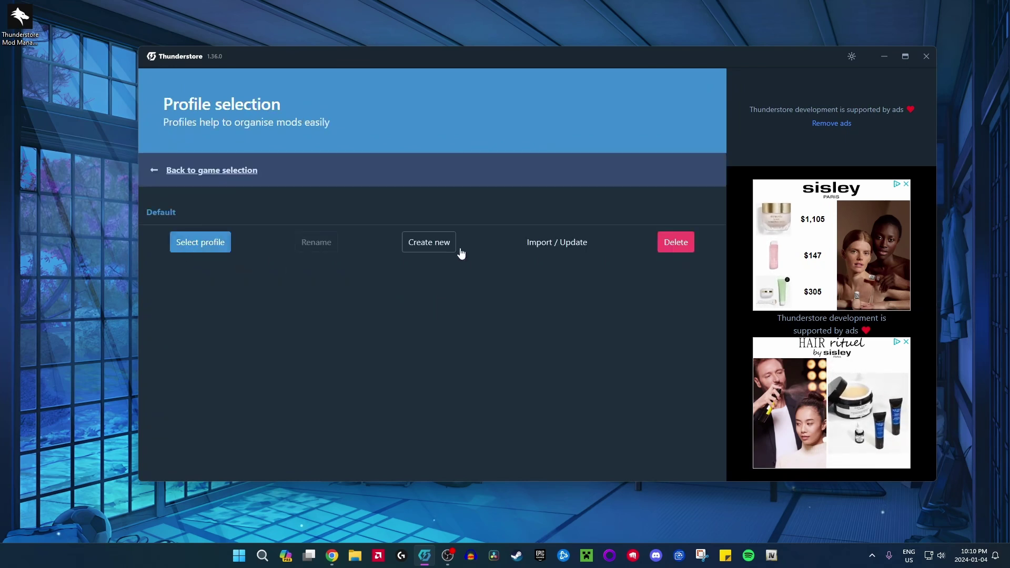
left_click(215, 249)
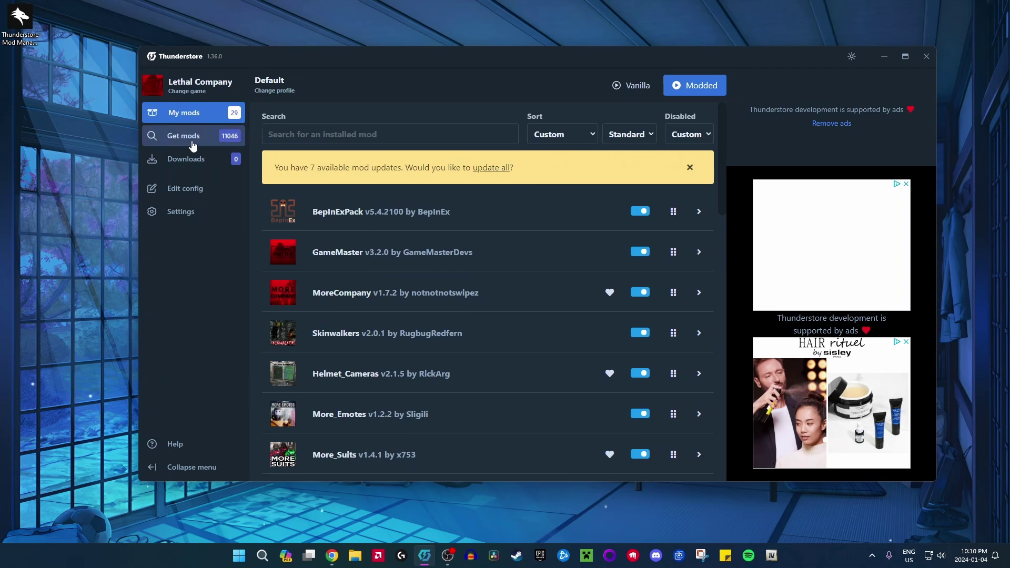
Open the Get mods catalogue of 11046 Lethal Company mods
left_click(232, 136)
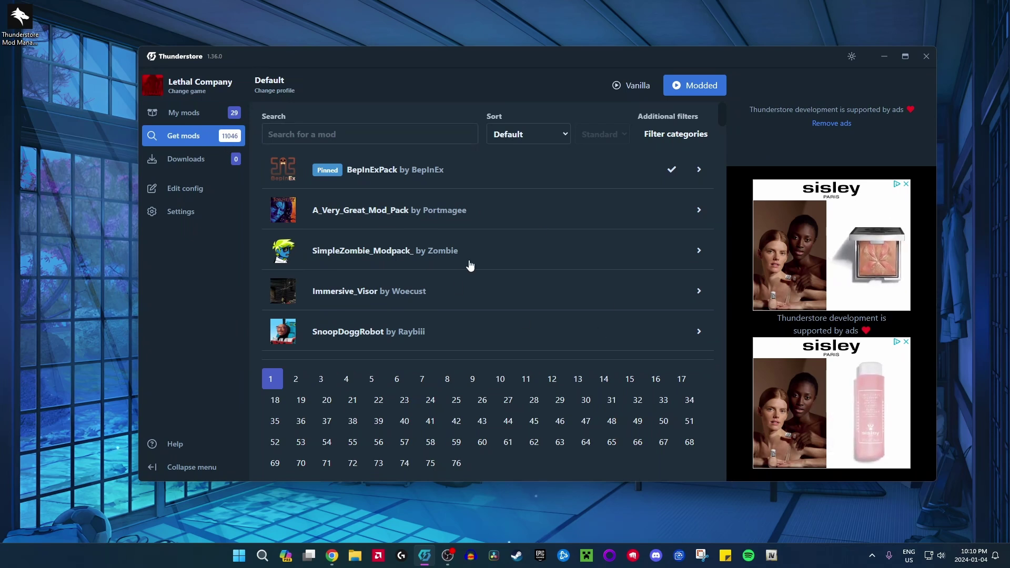
left_click(340, 554)
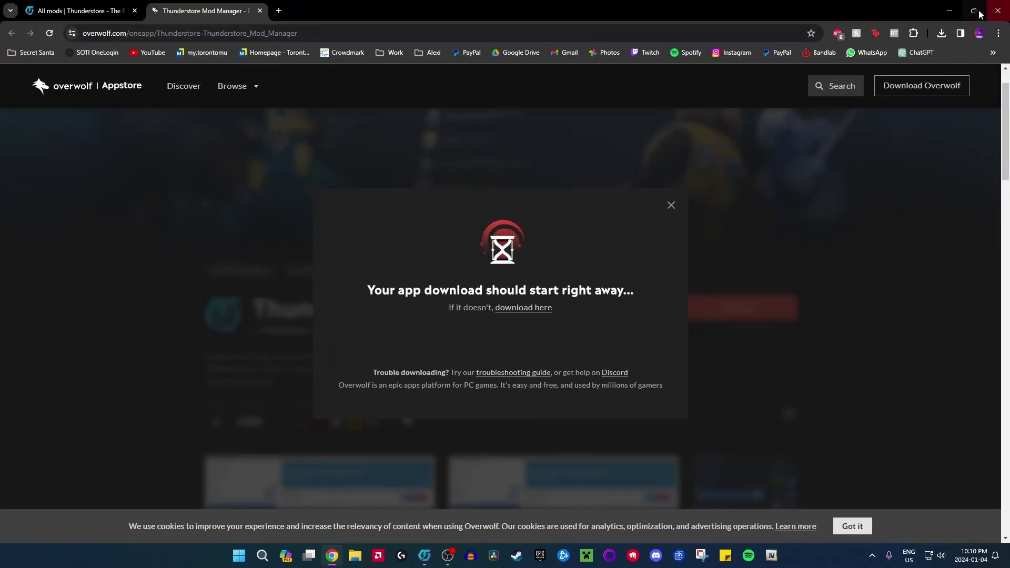
left_click(950, 10)
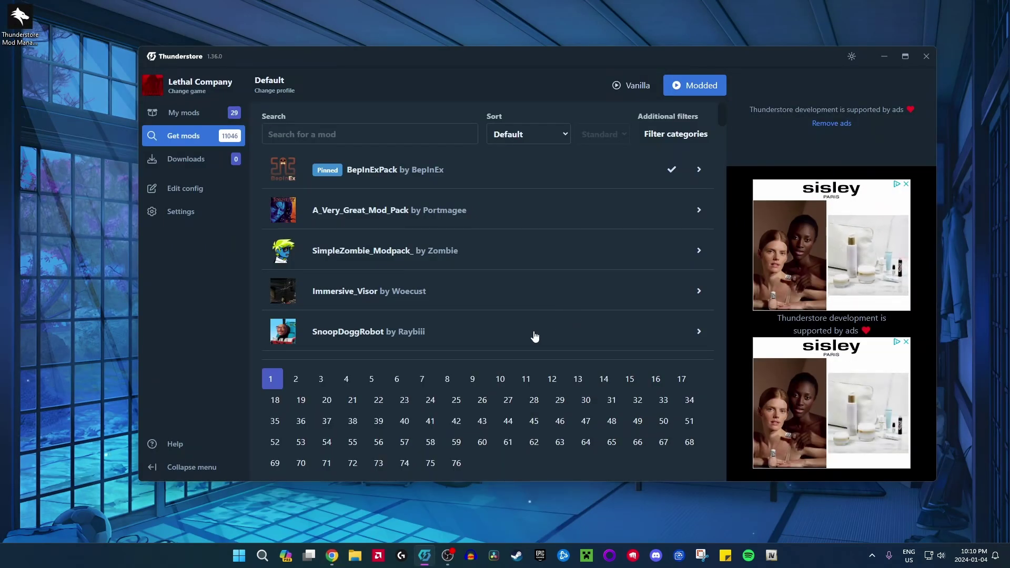
mouse_move(474, 59)
left_mouse_down()
mouse_move(464, 48)
mouse_move(460, 67)
left_mouse_up()
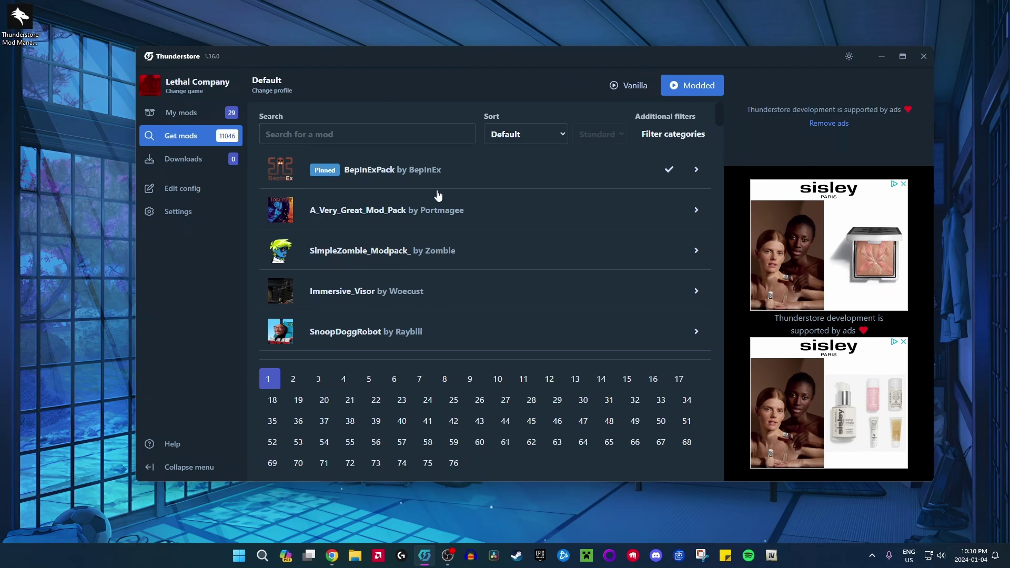
Download BepInExPack 5.4.2100 with dependencies, then open the update-all prompt in My mods
left_click(381, 177)
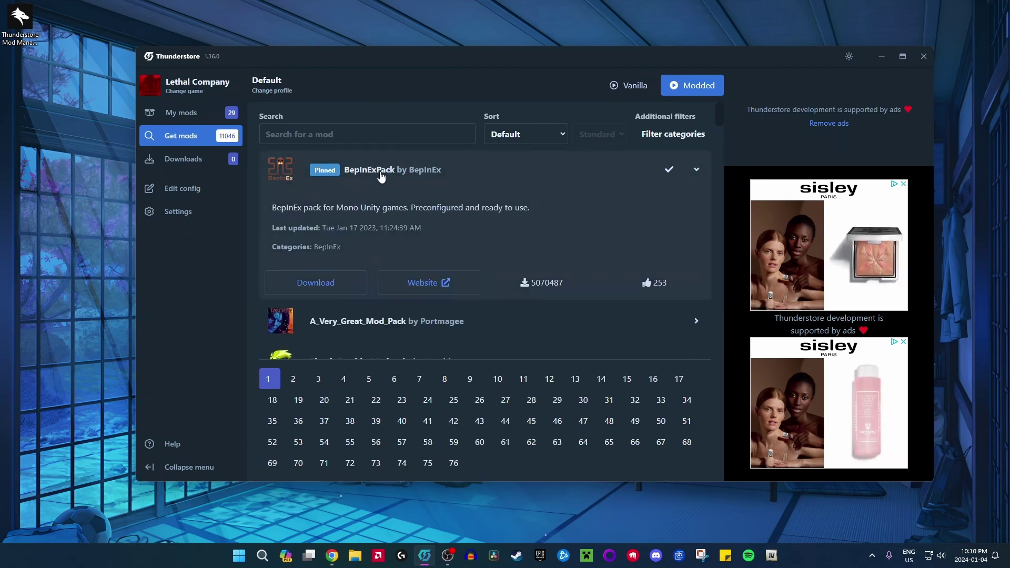
left_click(323, 284)
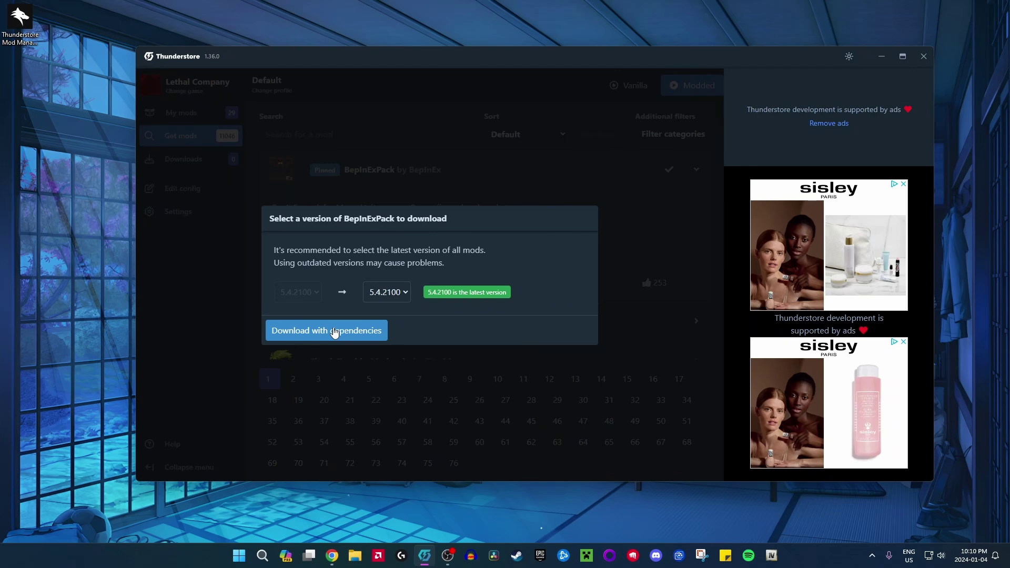
left_click(380, 196)
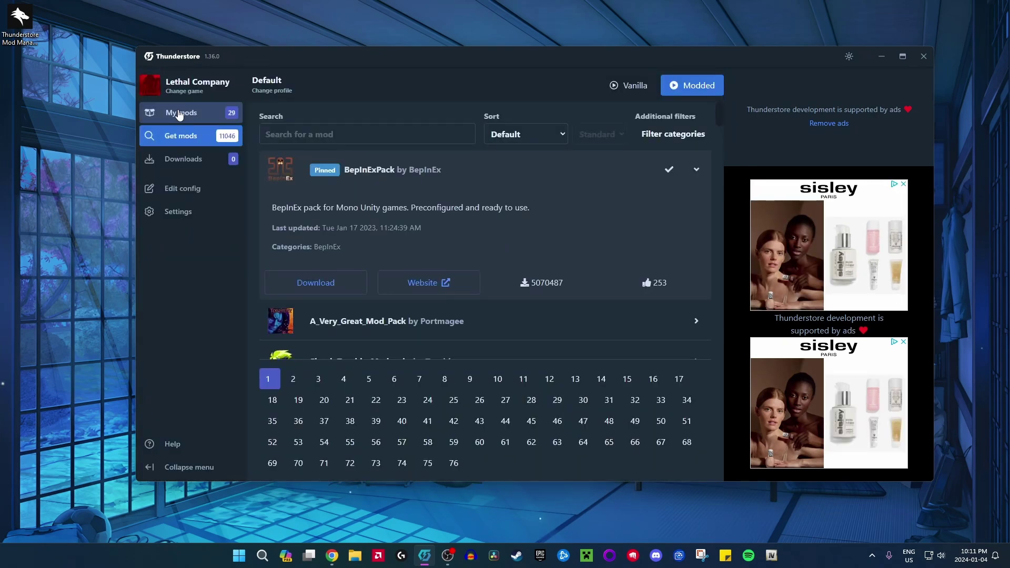
left_click(225, 112)
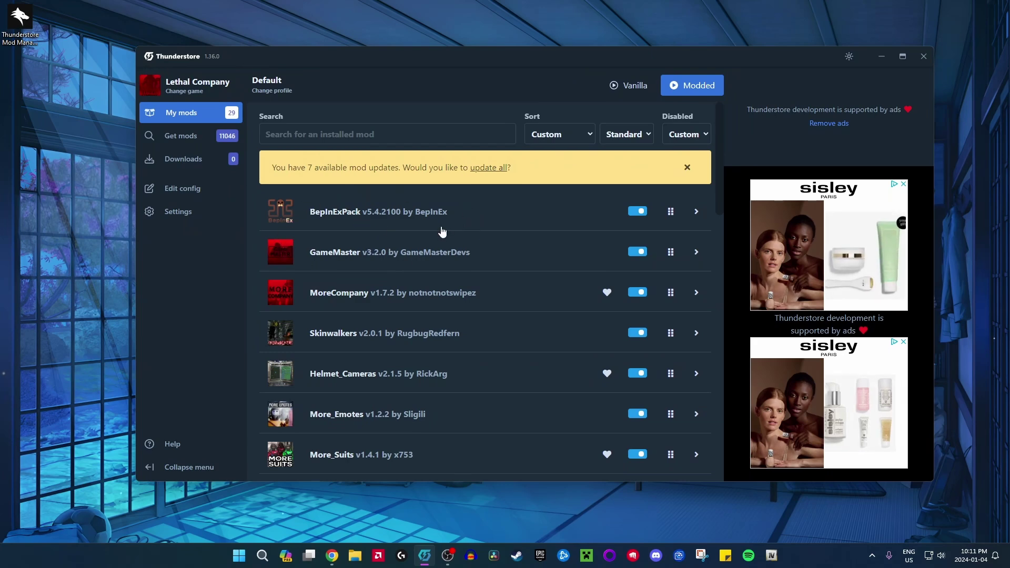
left_click(485, 169)
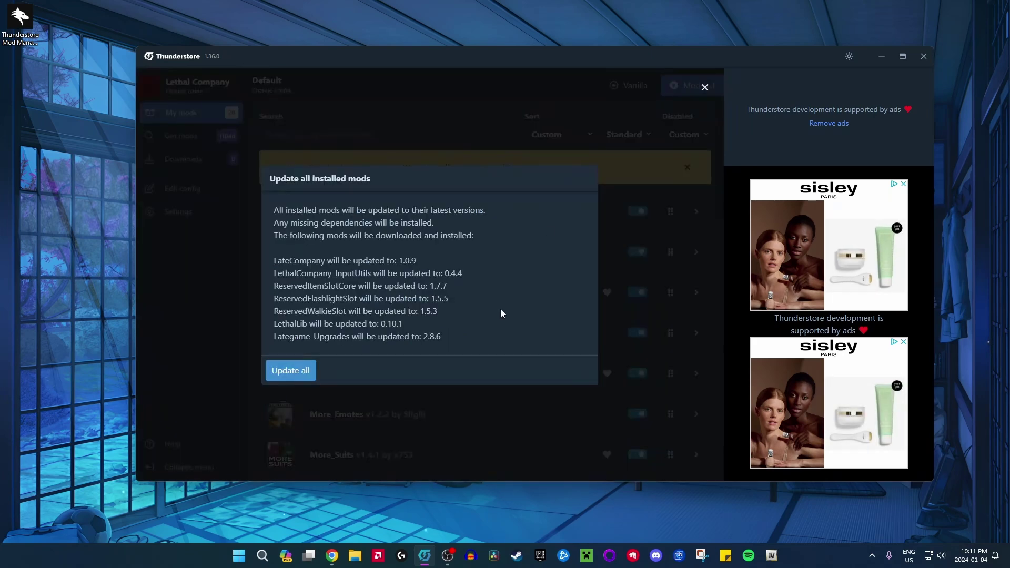
Confirm Update all to bring the seven outdated mods to their latest versions
left_click(289, 371)
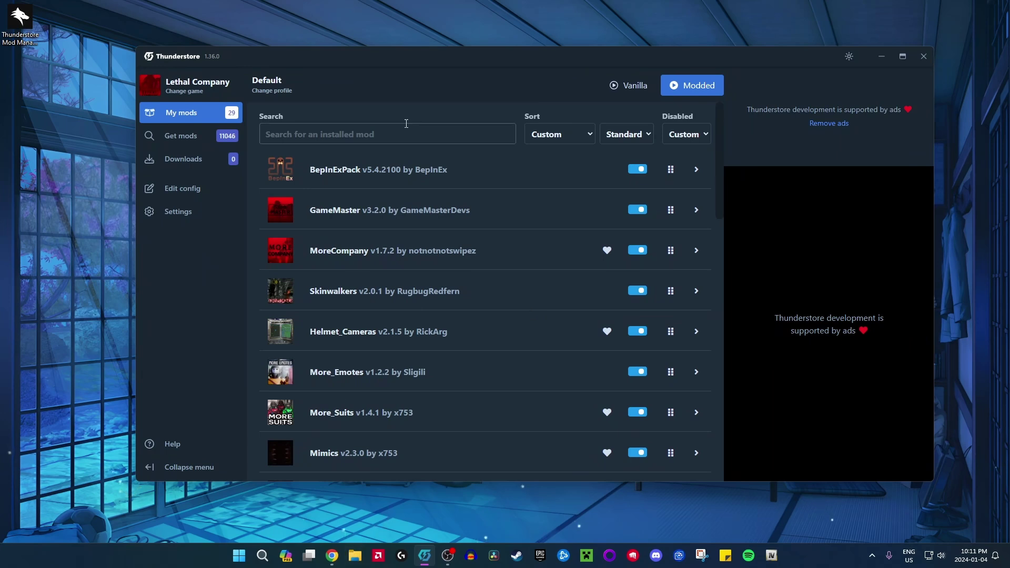
left_click_drag(525, 56, 500, 58)
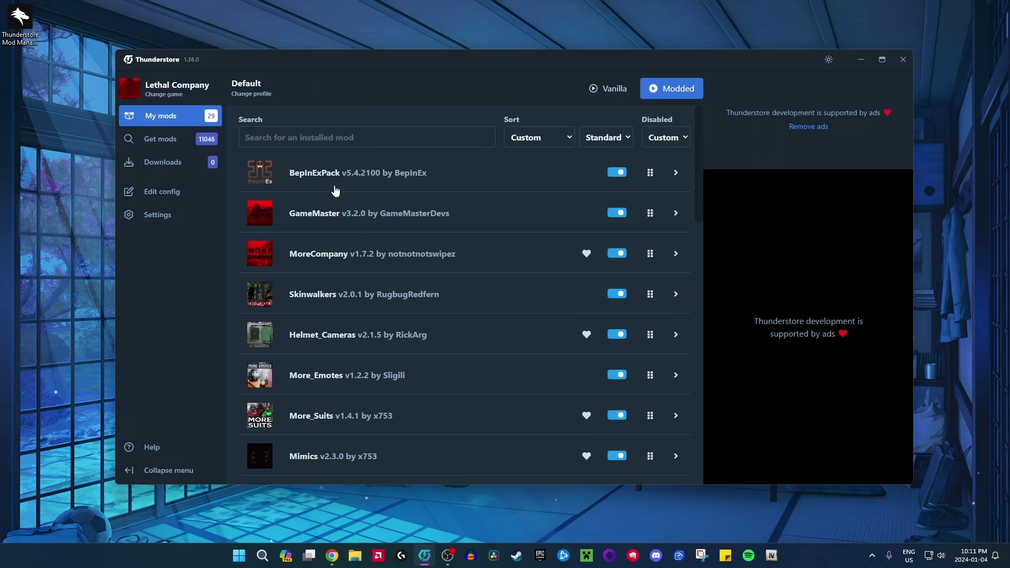
left_click_drag(391, 58, 368, 66)
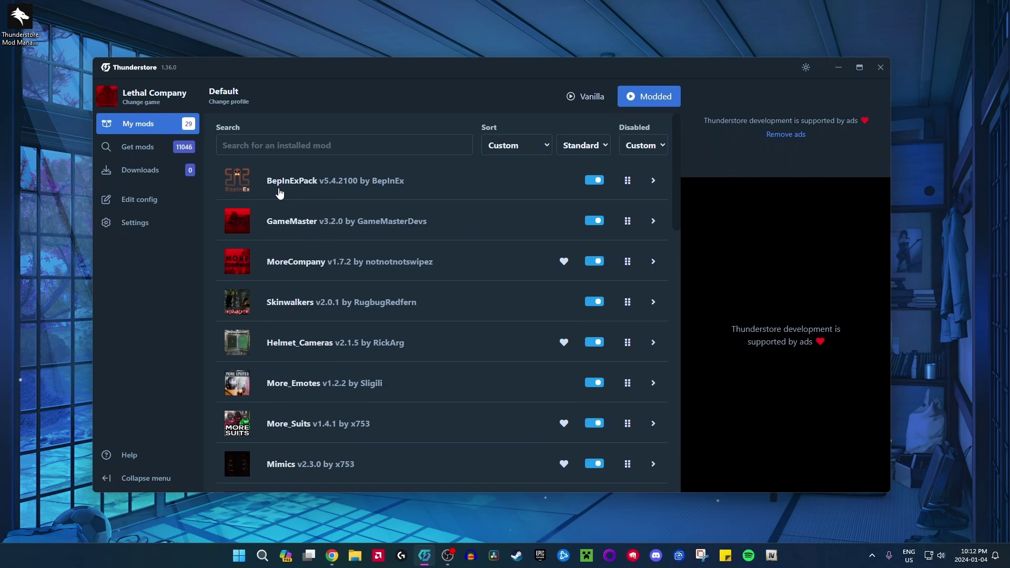
scroll(460, 336, "down", 3)
scroll(415, 365, "up", 3)
scroll(469, 309, "down", 10)
scroll(498, 402, "up", 10)
scroll(501, 406, "down", 10)
scroll(491, 410, "up", 10)
scroll(444, 374, "down", 10)
scroll(431, 361, "up", 10)
scroll(422, 264, "down", 1)
scroll(474, 264, "up", 1)
scroll(338, 250, "down", 1)
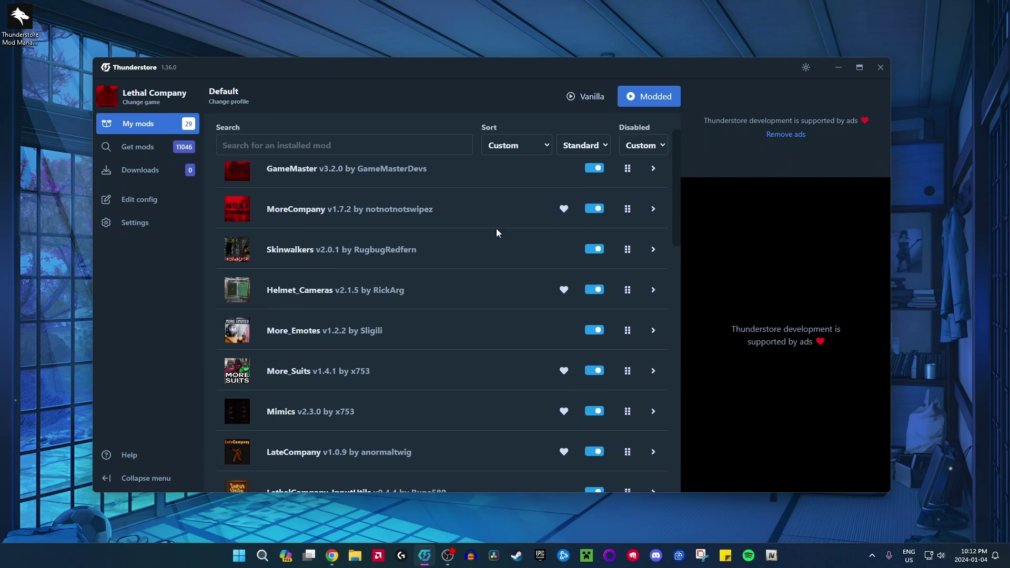
scroll(422, 221, "down", 1)
scroll(467, 313, "down", 1)
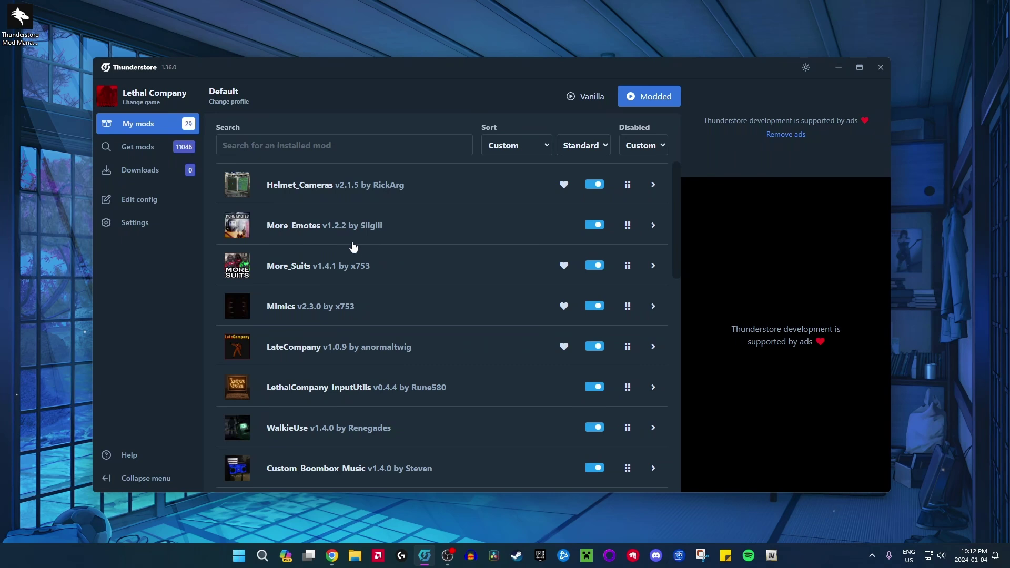
scroll(358, 271, "down", 2)
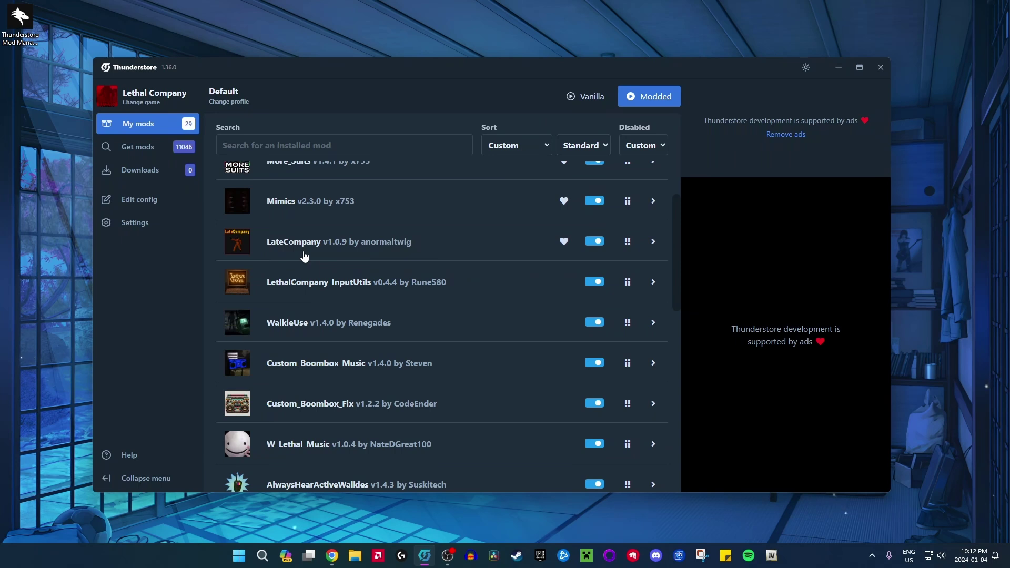
scroll(405, 293, "down", 5)
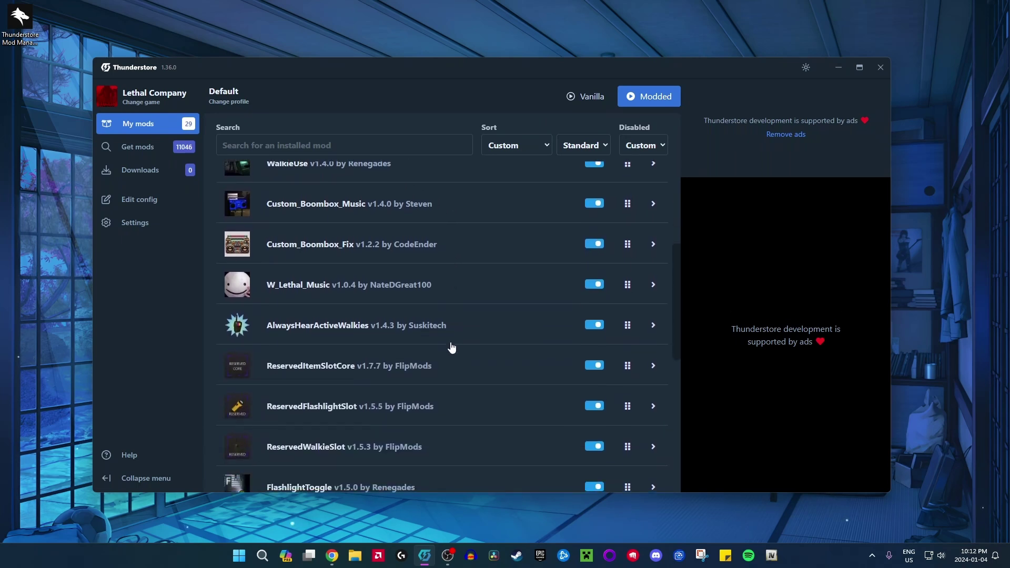
scroll(451, 349, "down", 6)
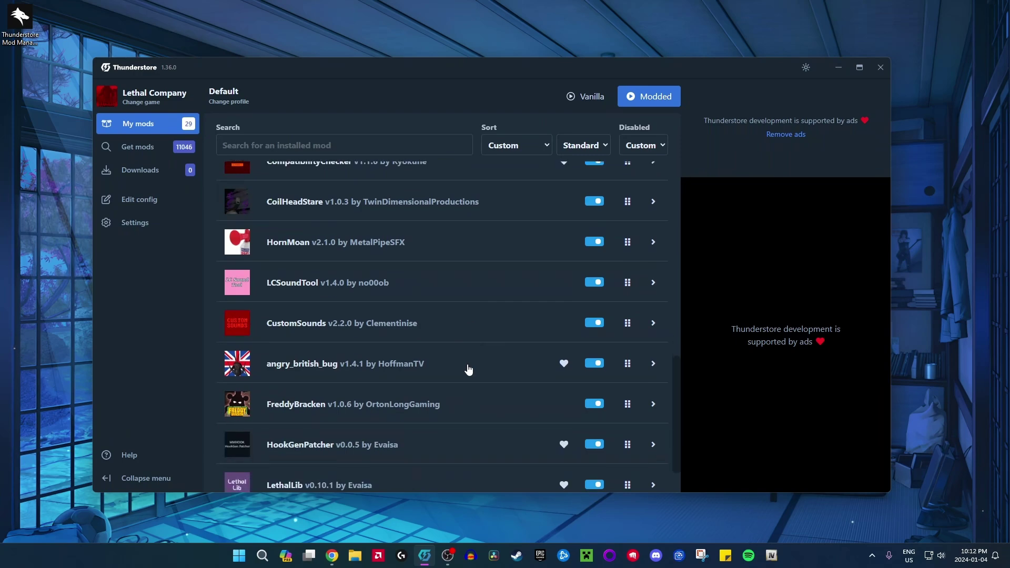
scroll(451, 376, "down", 1)
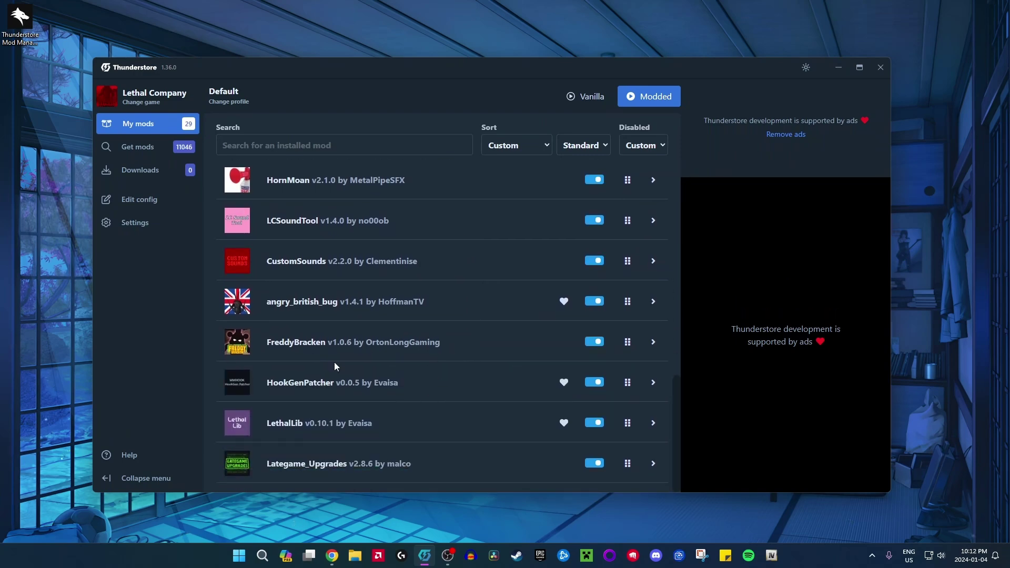
scroll(427, 458, "up", 12)
scroll(477, 460, "down", 10)
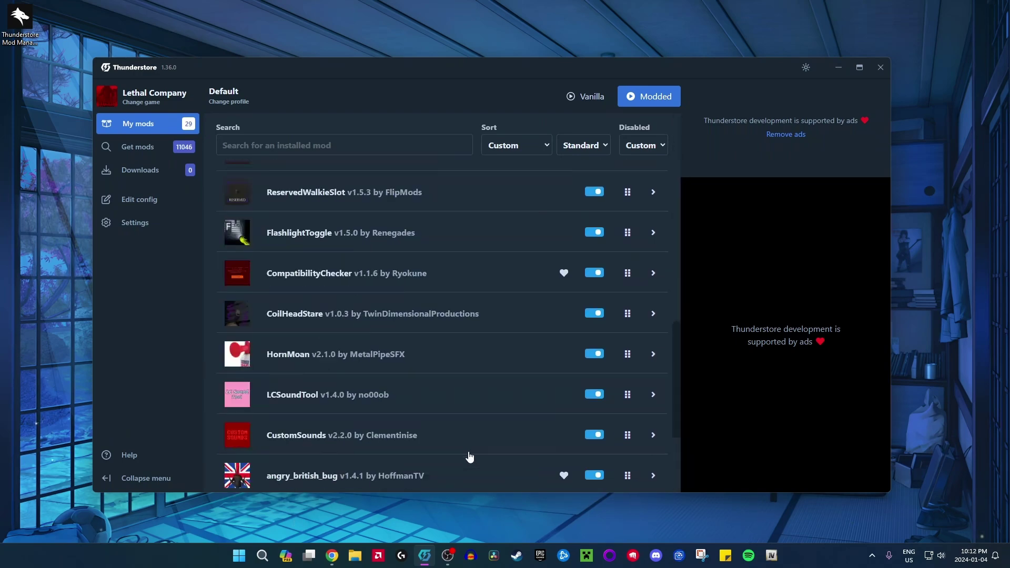
scroll(473, 455, "up", 12)
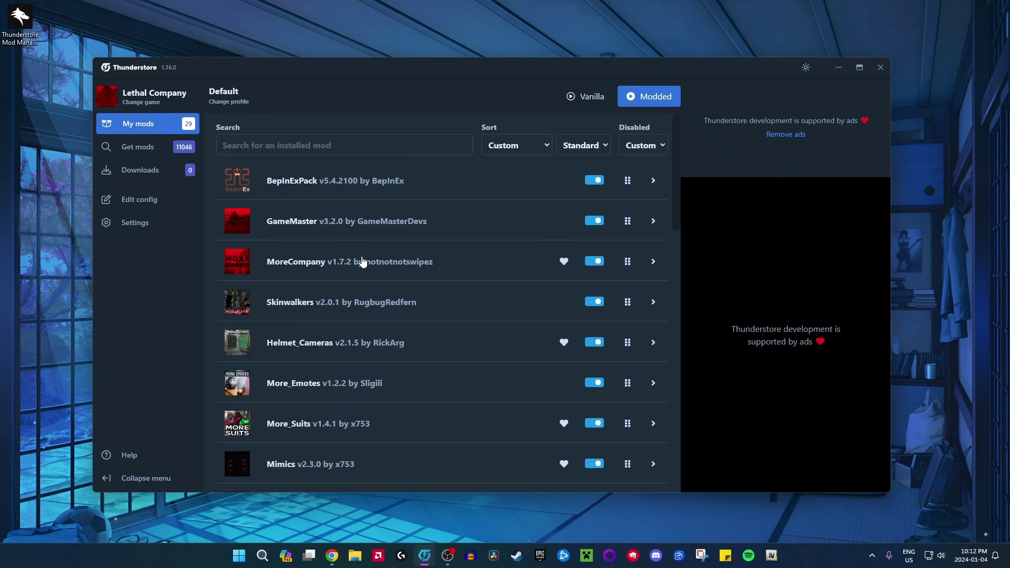
Search the Get mods catalogue for 'morecompany', then switch to the browser
left_click(145, 155)
left_click(281, 145)
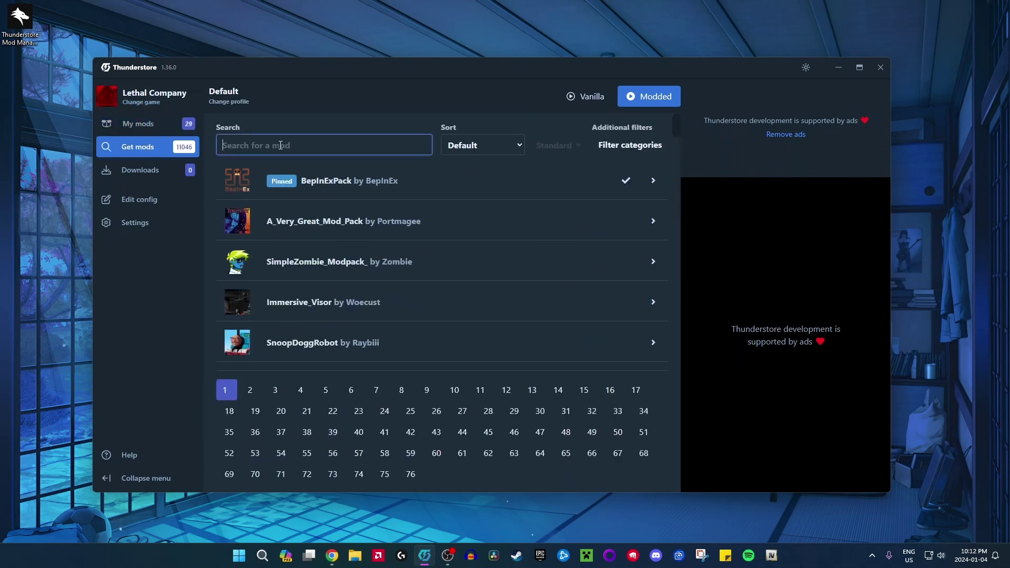
type("morecompany")
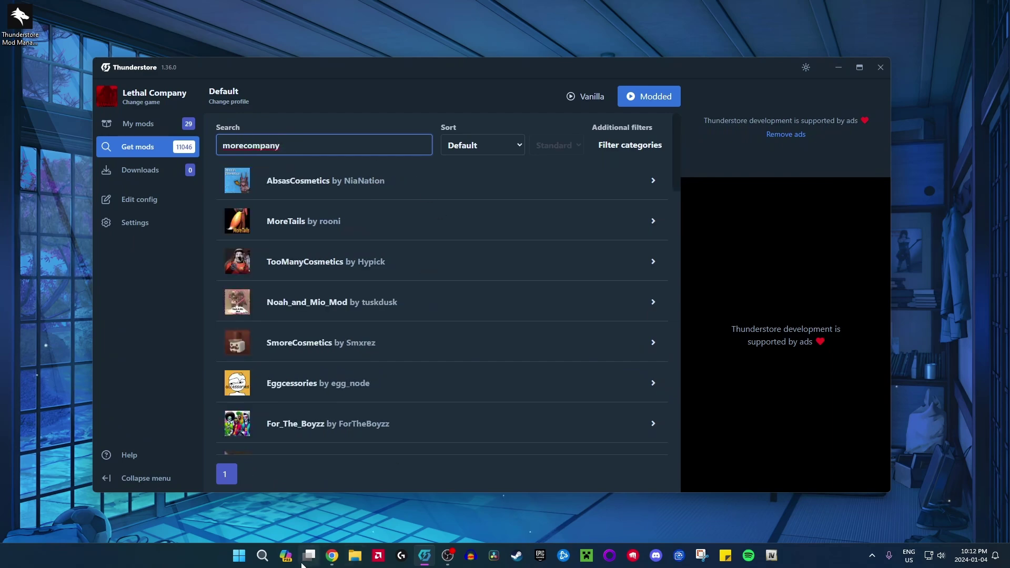
left_click(332, 555)
Web-search 'more company lethal company' and send MoreCompany to the mod manager with Install with Mod Manager
left_click(420, 33)
type("mroe vompany letha")
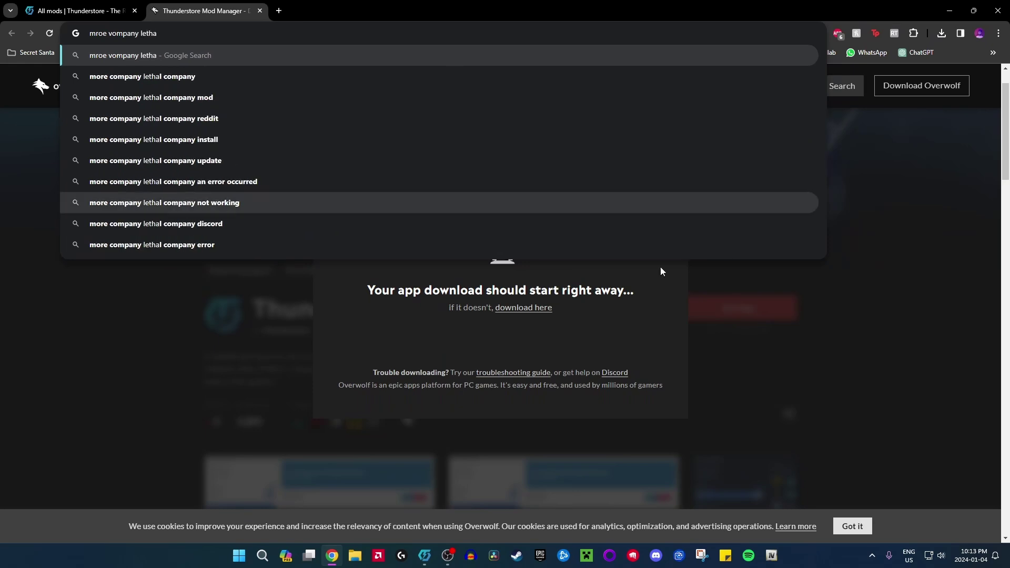
key("Down")
key("Return")
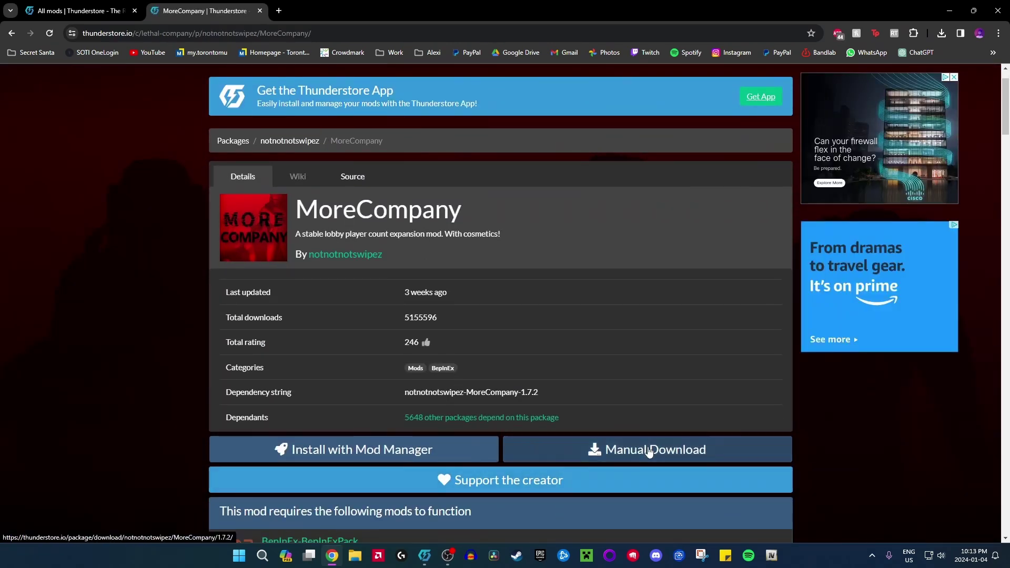
left_click(355, 456)
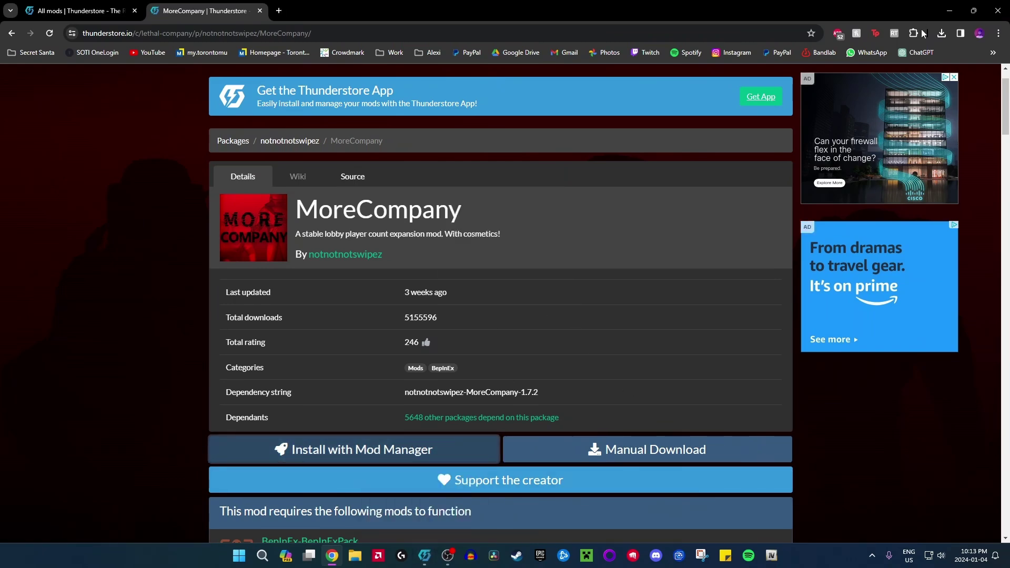
left_click(950, 11)
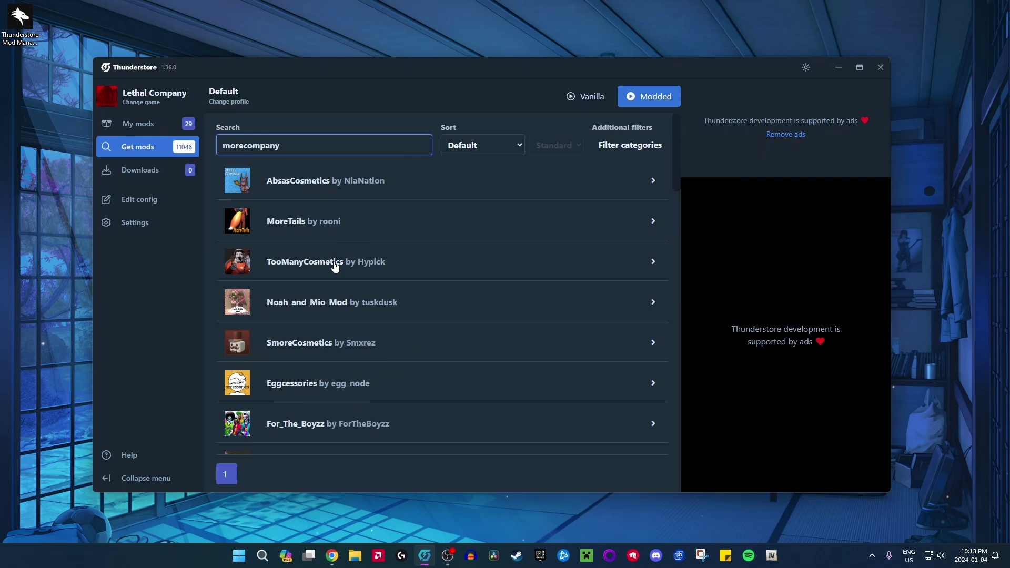
Check My mods for MoreCompany, then return to Get mods and focus its search box
left_click(138, 124)
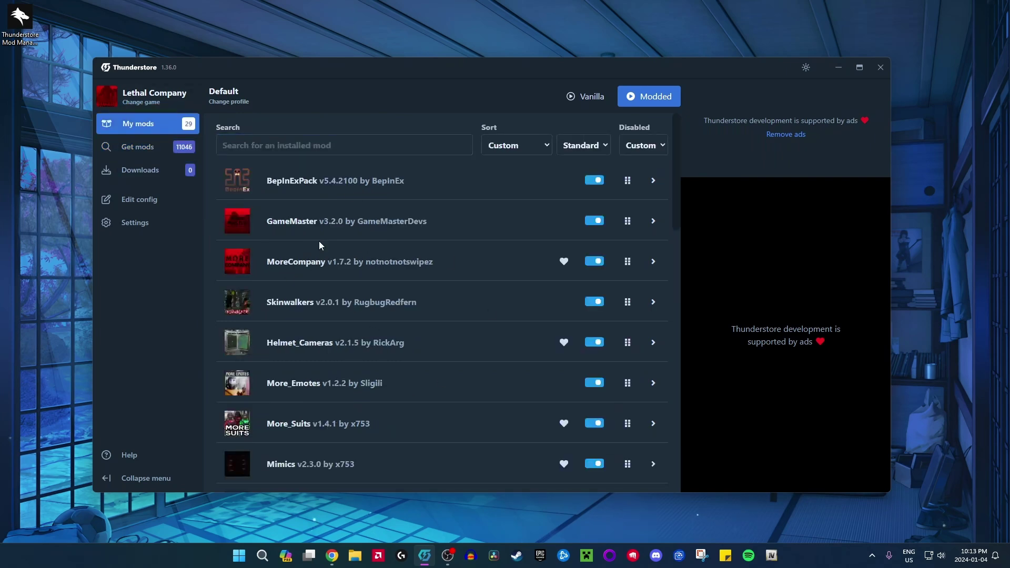
left_click(332, 555)
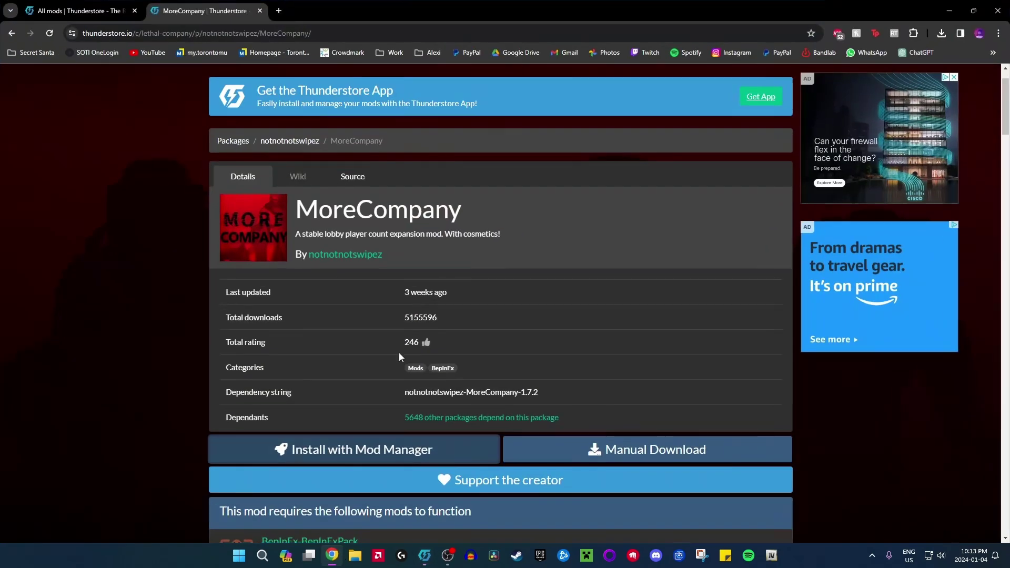
left_click(950, 10)
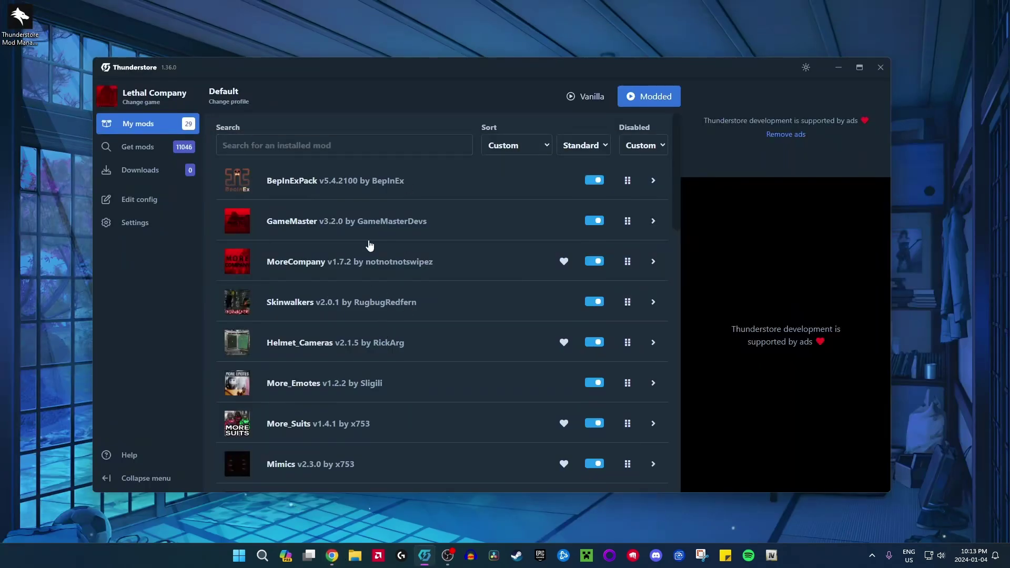
left_click(148, 150)
left_click(291, 145)
Search the online catalogue for 'skinwalker' and scroll through the results
type("m")
type("i")
key("BackSpace")
key("BackSpace")
type("skinwalker")
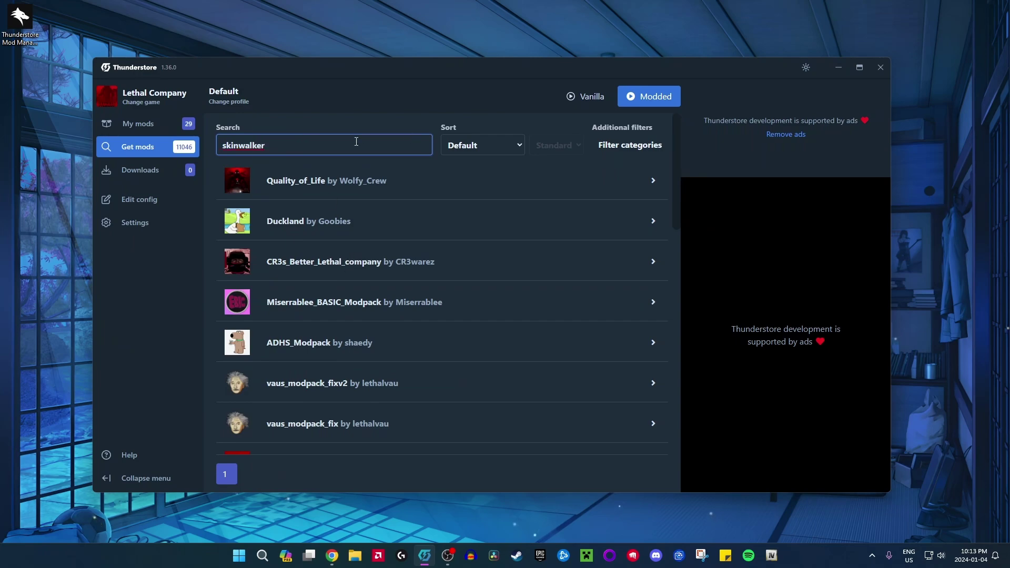
scroll(409, 314, "down", 15)
scroll(274, 299, "up", 3)
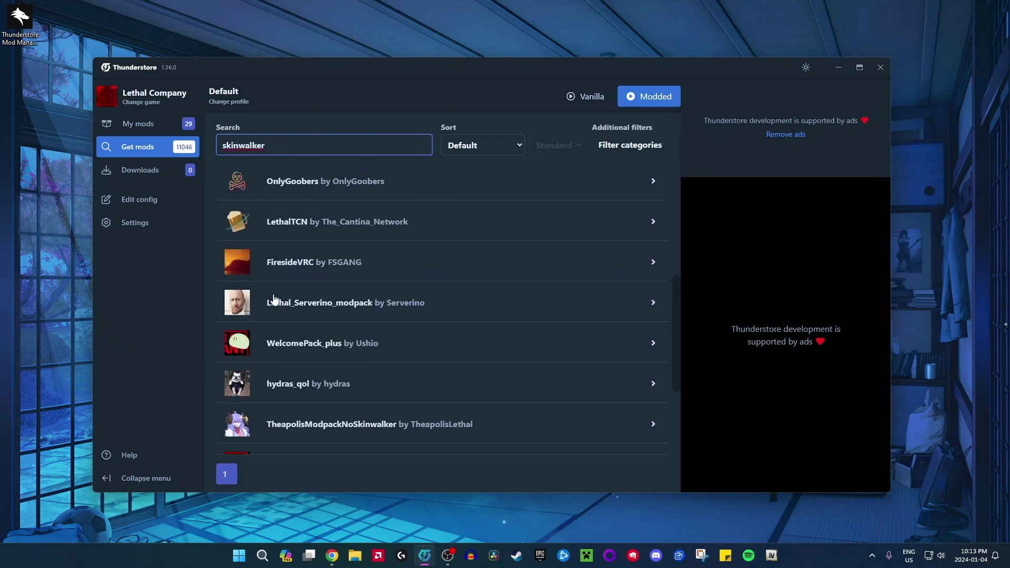
scroll(449, 232, "down", 6)
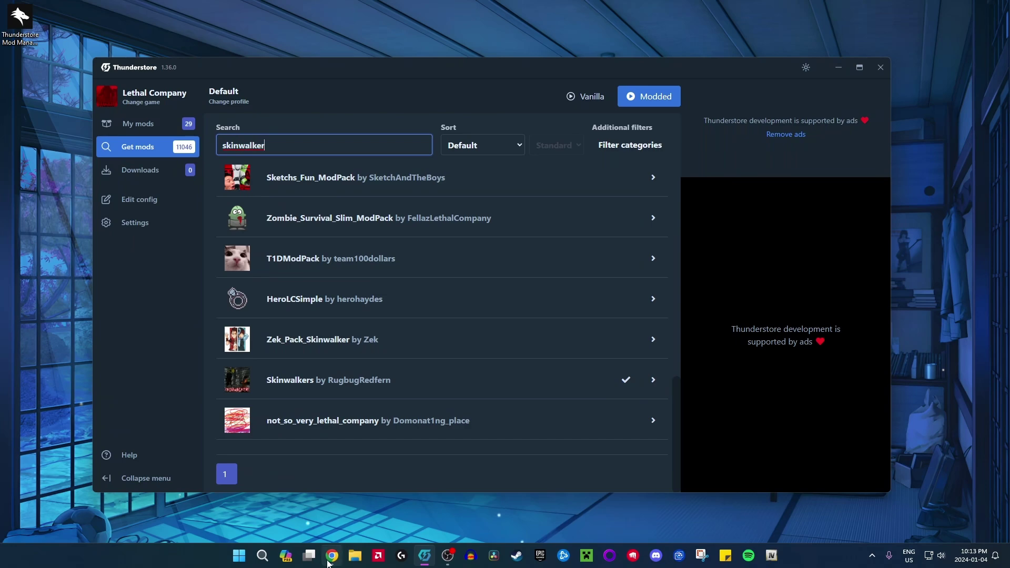
Return from the MoreCompany web page to the results, where Skinwalkers shows as installed
mouse_move(327, 563)
left_click(327, 561)
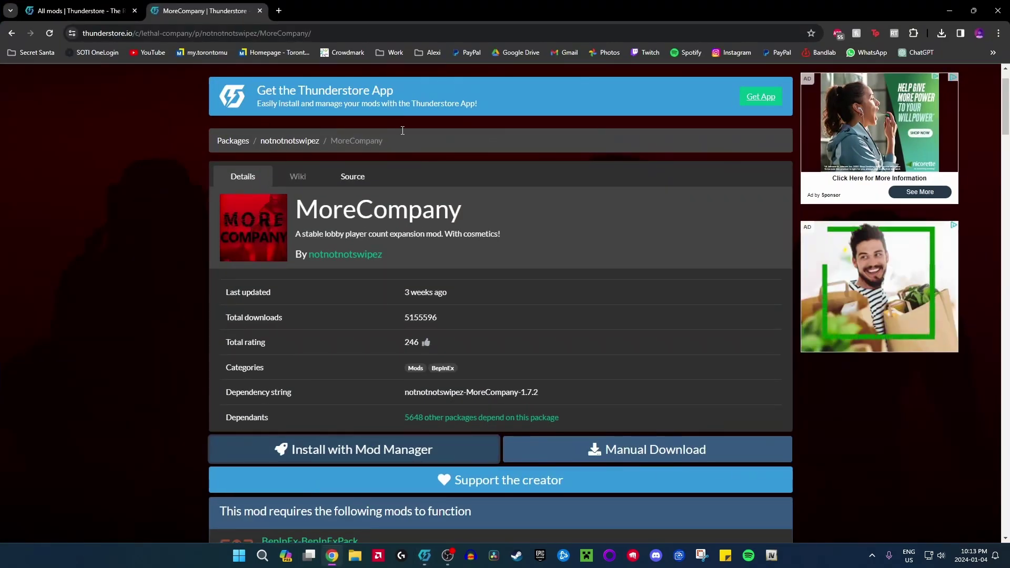
left_click(945, 5)
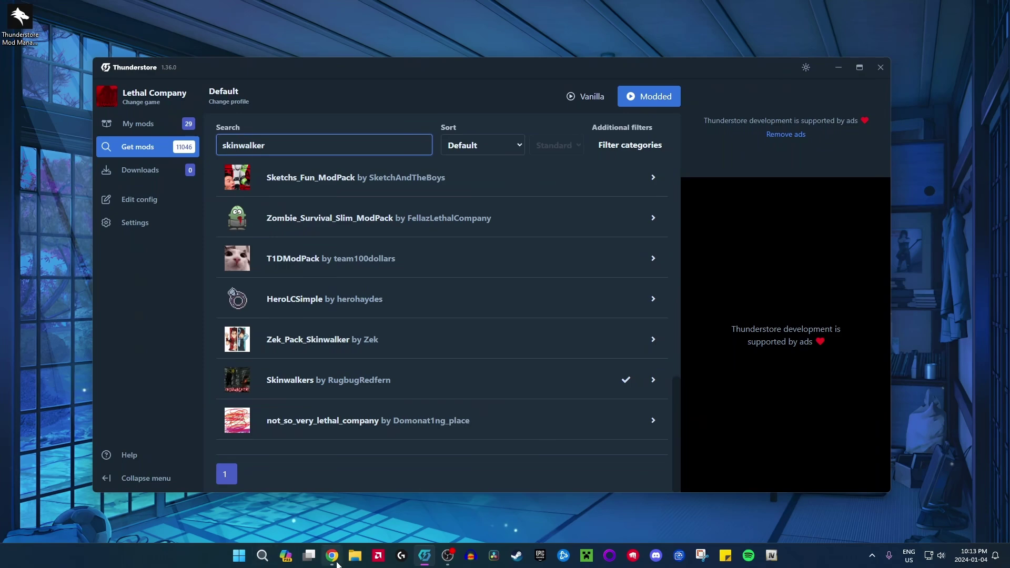
left_click(332, 555)
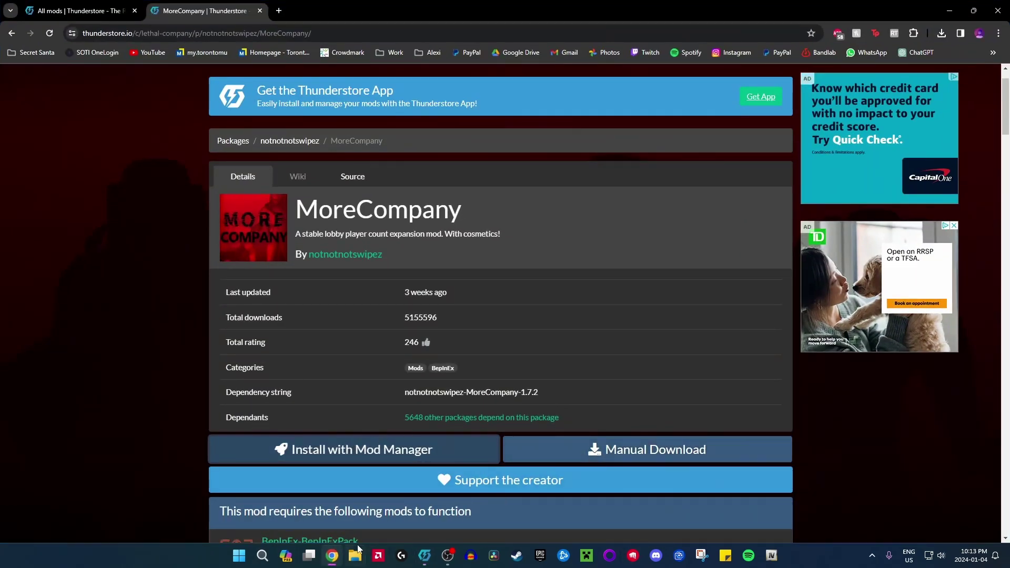
left_click(425, 555)
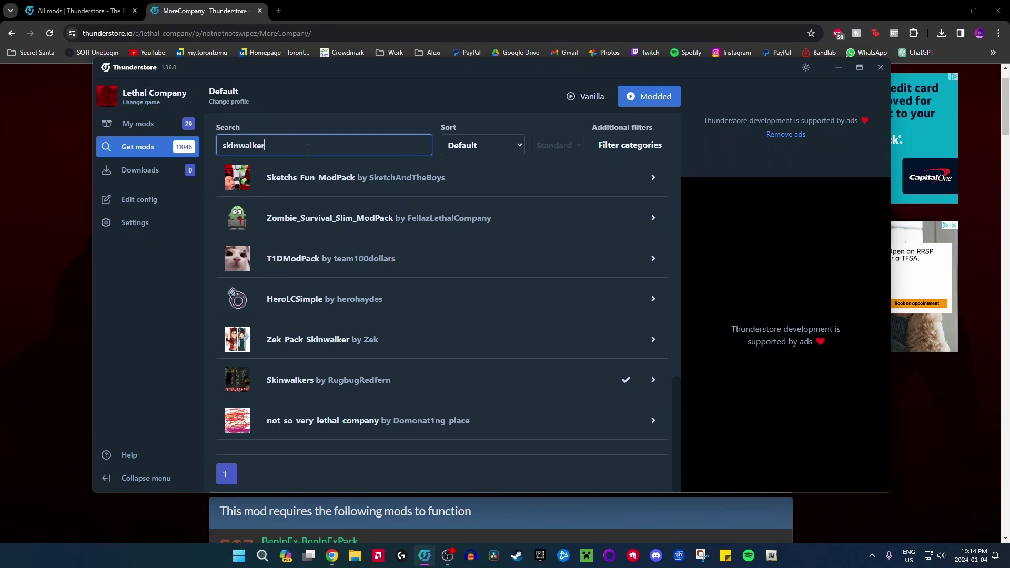
scroll(336, 326, "up", 4)
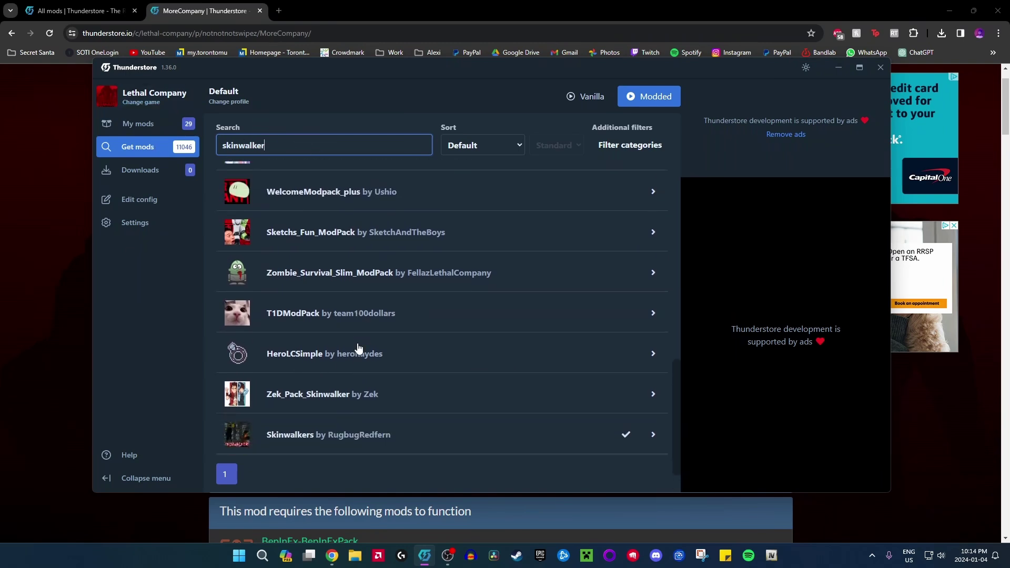
Sort the Lethal Company catalogue by Download count and erase the 'skinwalker' search so LC_API leads
left_click(625, 146)
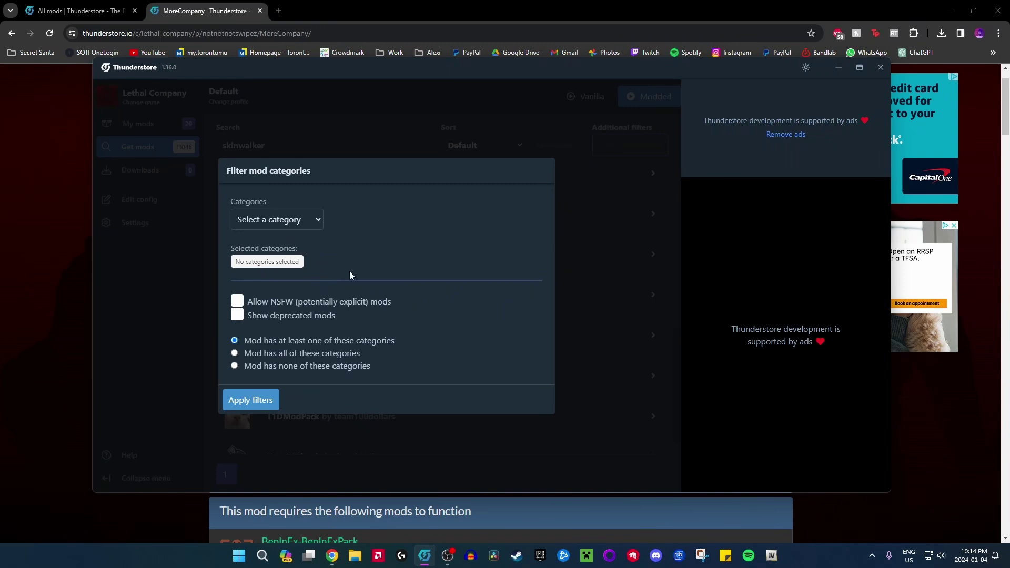
left_click(461, 157)
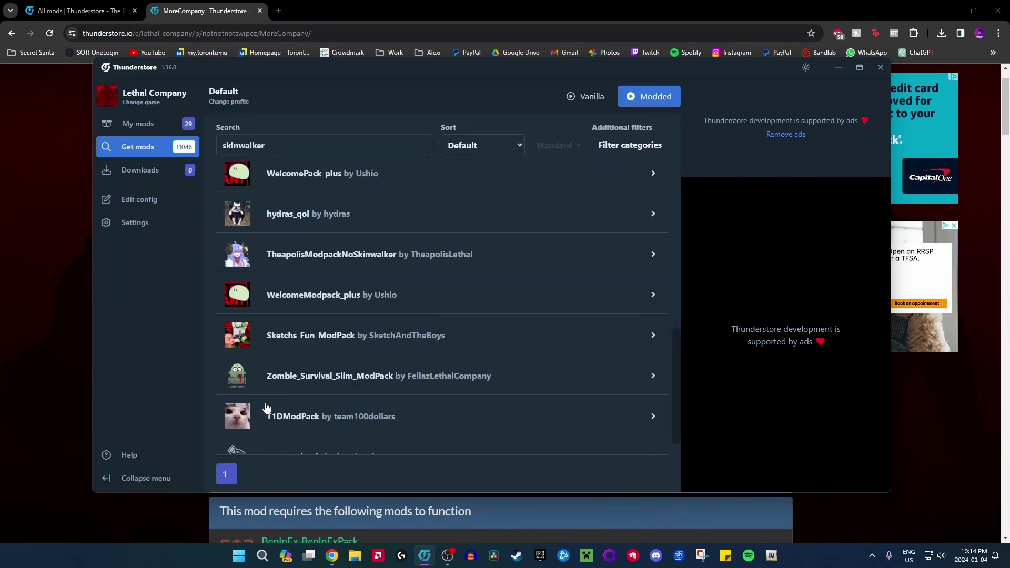
left_click(476, 149)
left_click(478, 196)
scroll(416, 258, "up", 10)
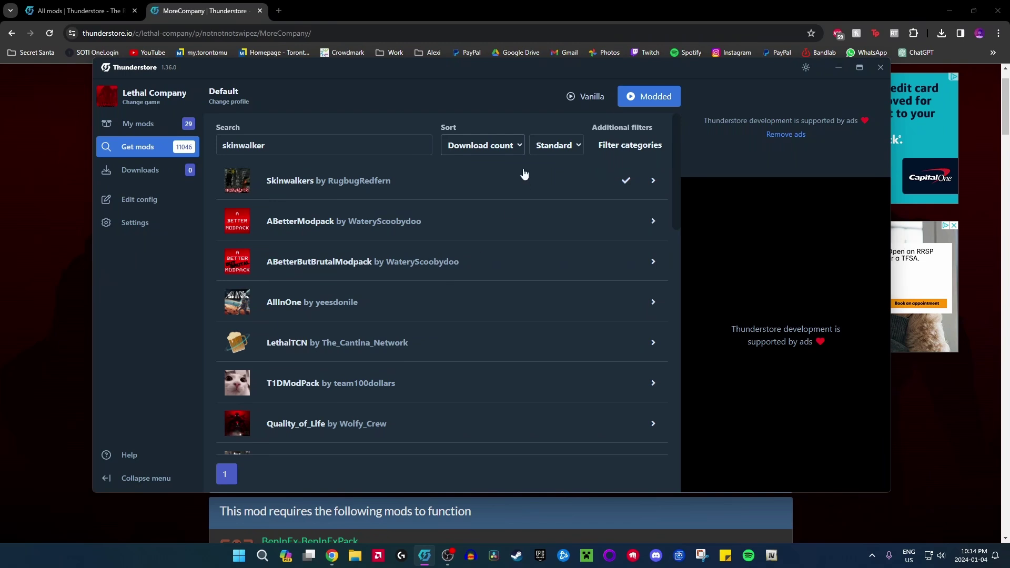
double_click(340, 141)
key("BackSpace")
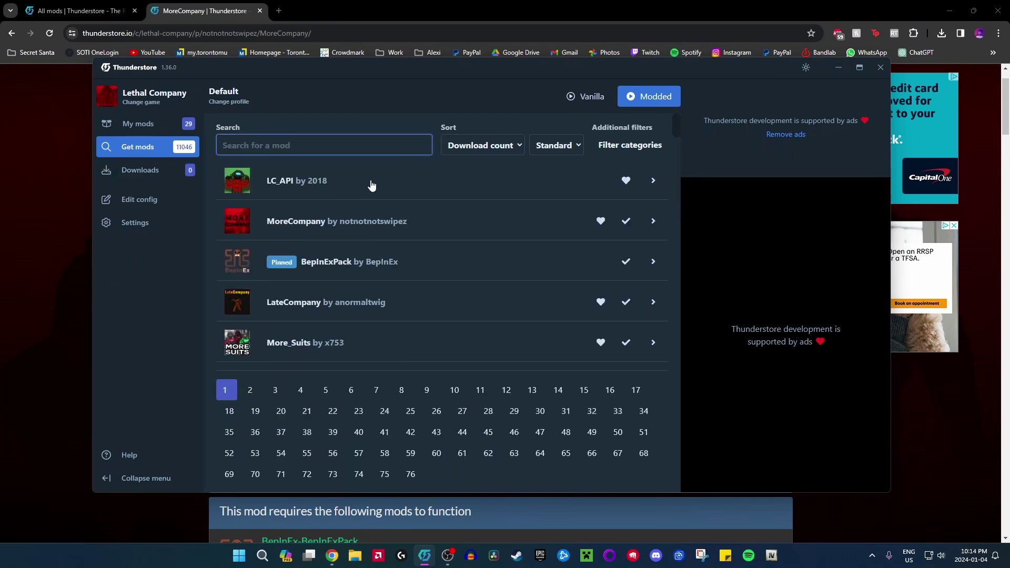
Scroll the Get mods list to check that MoreCompany, BepInExPack, LateCompany and More_Suits show installed
scroll(421, 236, "down", 1)
scroll(445, 257, "up", 1)
scroll(432, 268, "down", 1)
scroll(337, 261, "down", 1)
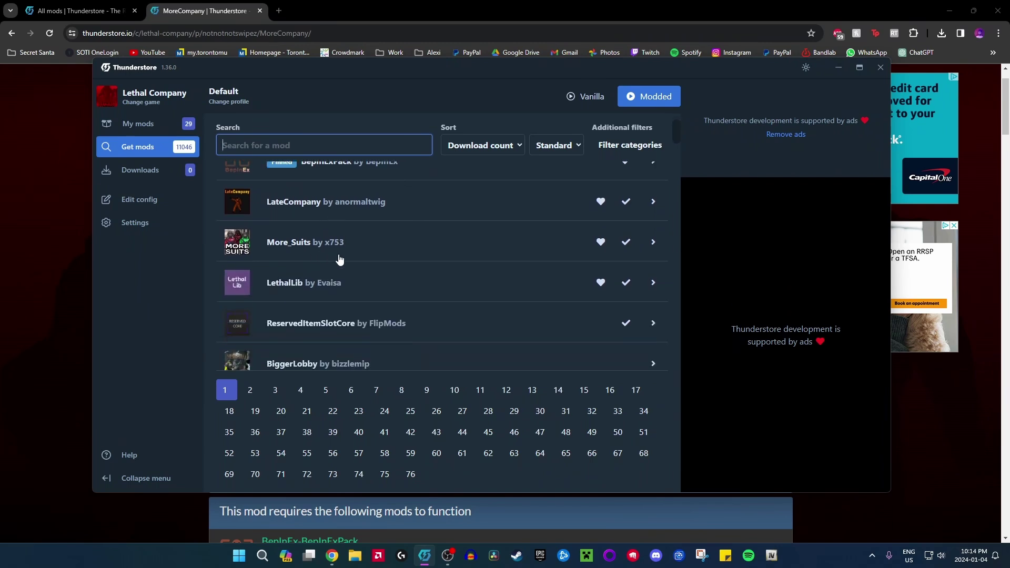
scroll(474, 284, "down", 1)
scroll(526, 290, "down", 3)
scroll(490, 289, "up", 7)
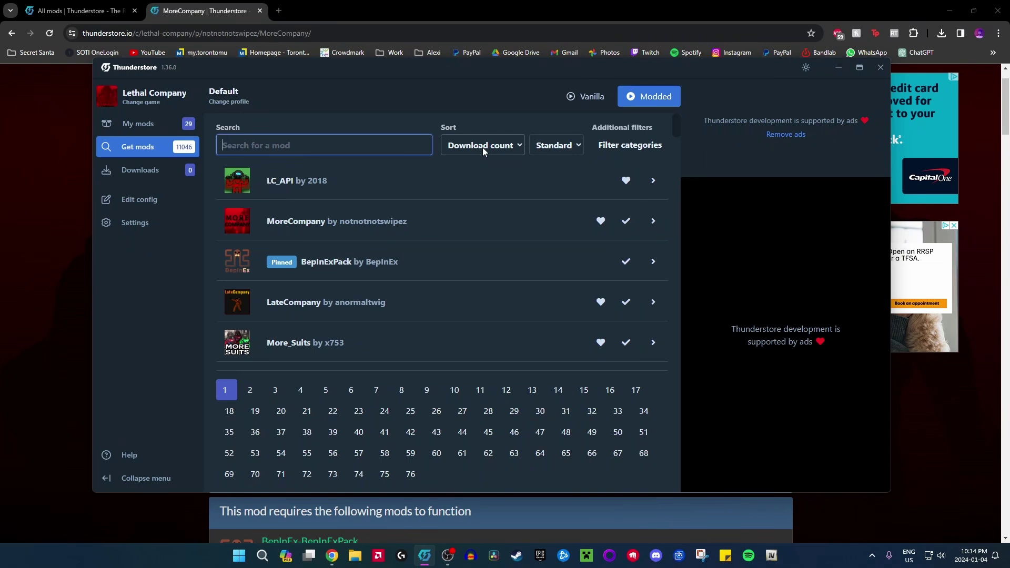
Move the mod manager window down and bring the browser's All mods tab forward
left_click_drag(467, 66, 482, 80)
left_click_drag(322, 76, 421, 437)
left_click(79, 11)
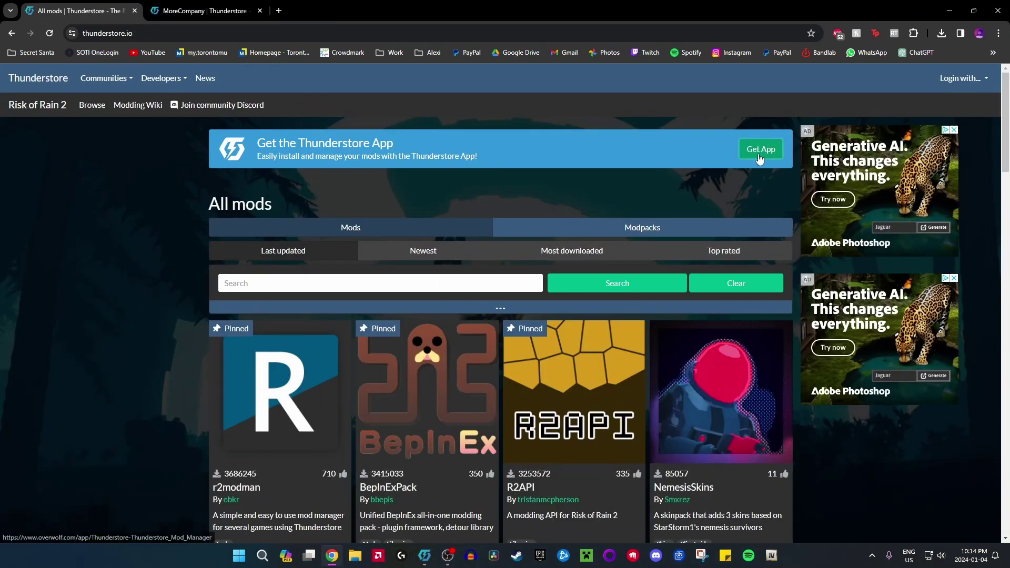
Minimize Chrome and centre the Thunderstore Mod Manager window alone on the desktop
left_click(333, 556)
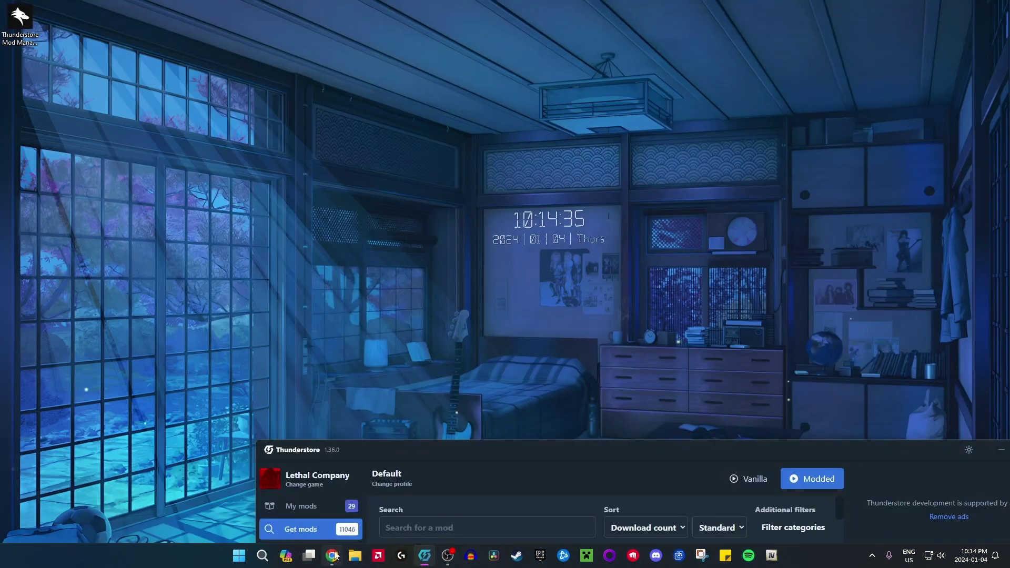
left_click_drag(441, 448, 295, 86)
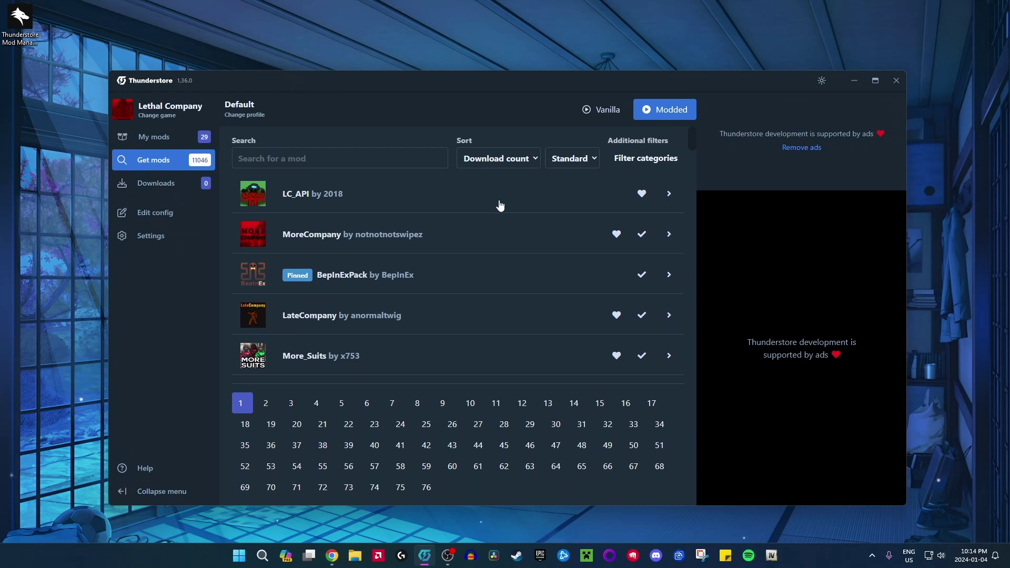
left_click(872, 555)
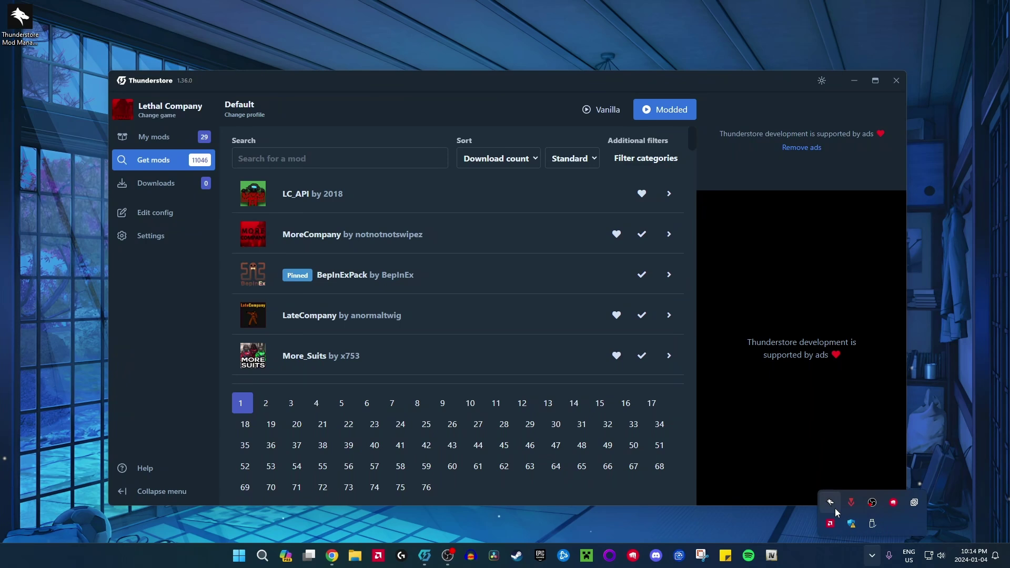
left_click(584, 93)
left_click_drag(535, 79, 525, 68)
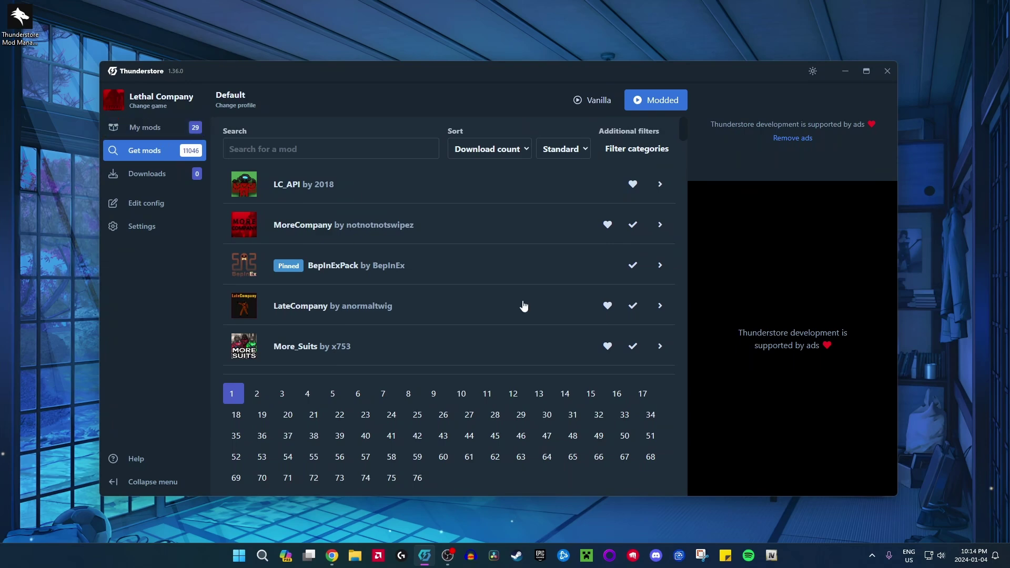
Confirm MoreCompany v1.7.2 is in the installed mods list and its download reached 100%
left_click(170, 127)
scroll(447, 300, "down", 10)
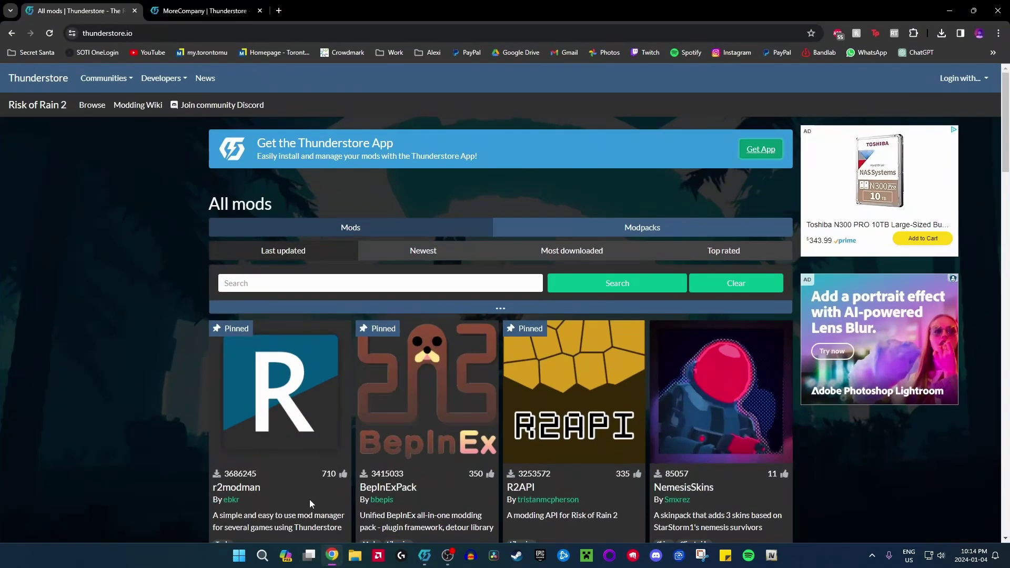
scroll(311, 504, "down", 5)
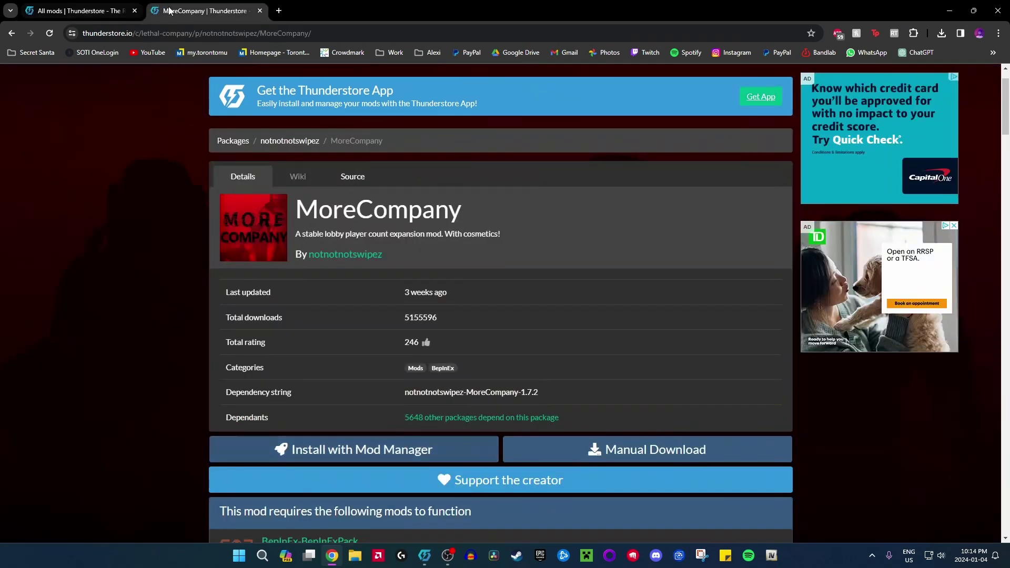
left_click(956, 7)
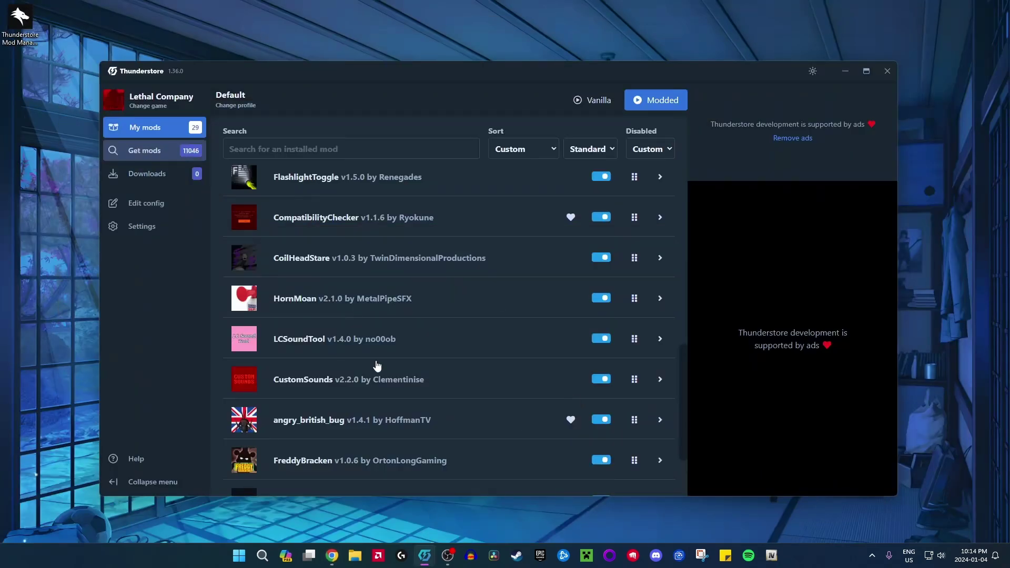
left_click(158, 151)
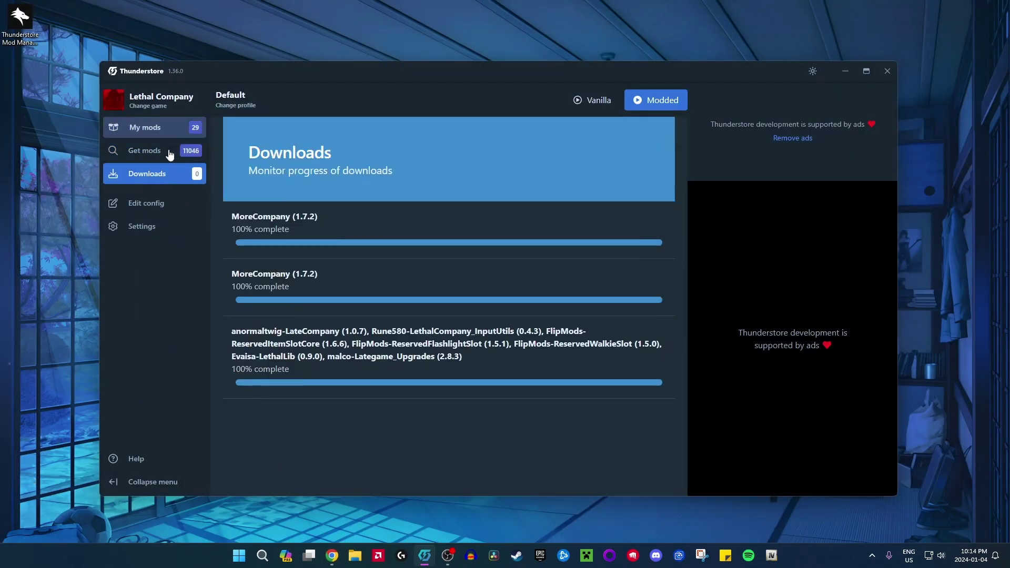
scroll(447, 322, "down", 5)
scroll(413, 322, "up", 5)
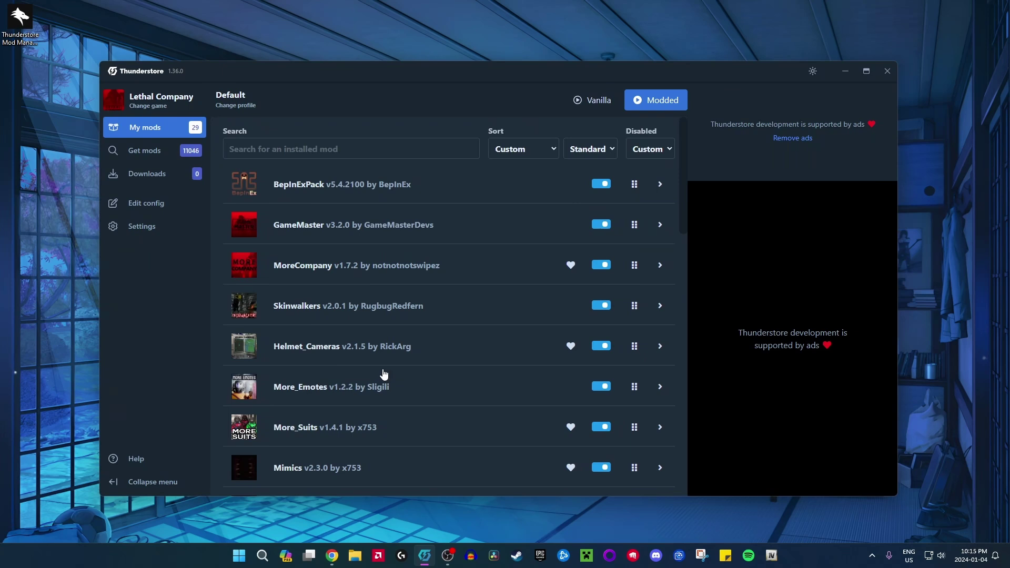
Launch Lethal Company modded, choose the Steam account, and close the Install Control popup
left_click(648, 103)
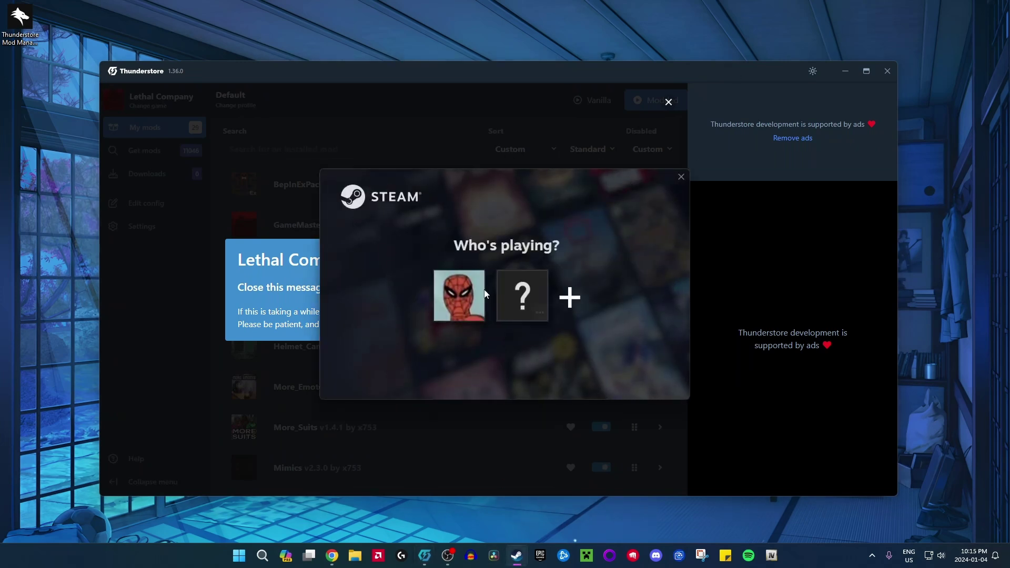
left_click(474, 295)
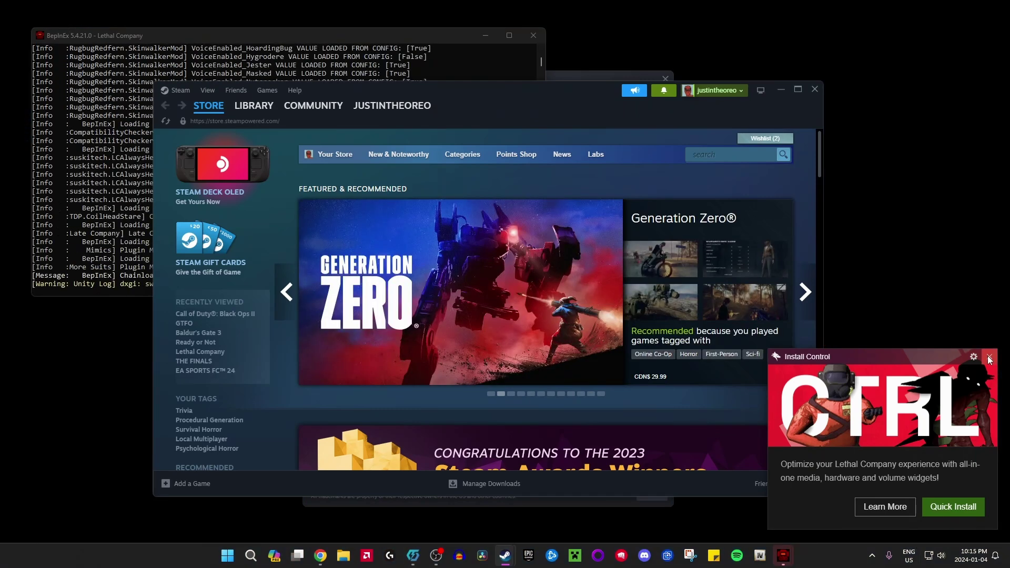
left_click(990, 359)
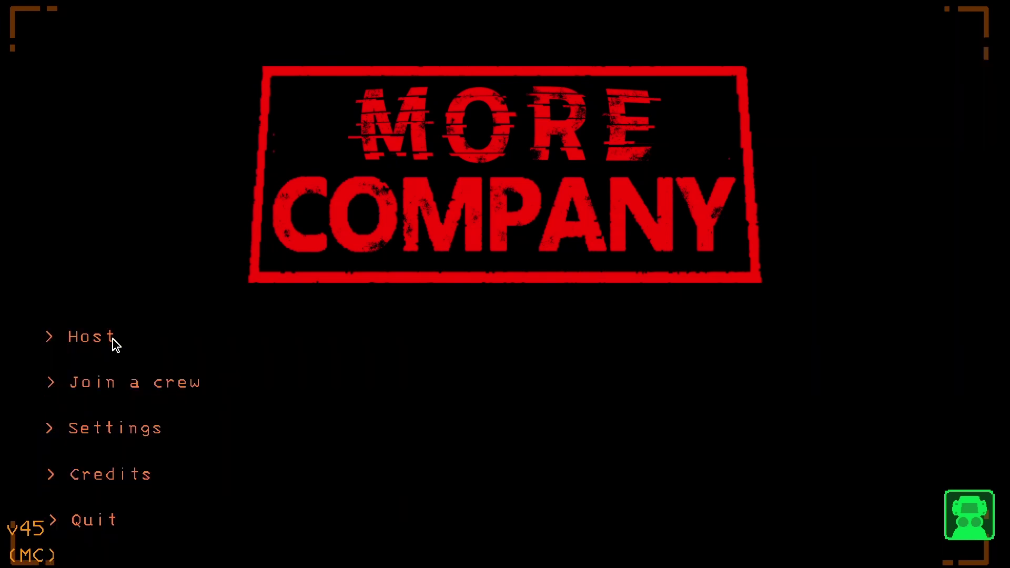
Open Host to confirm a Crew Size of 32, back out, and quit Lethal Company
left_click(93, 337)
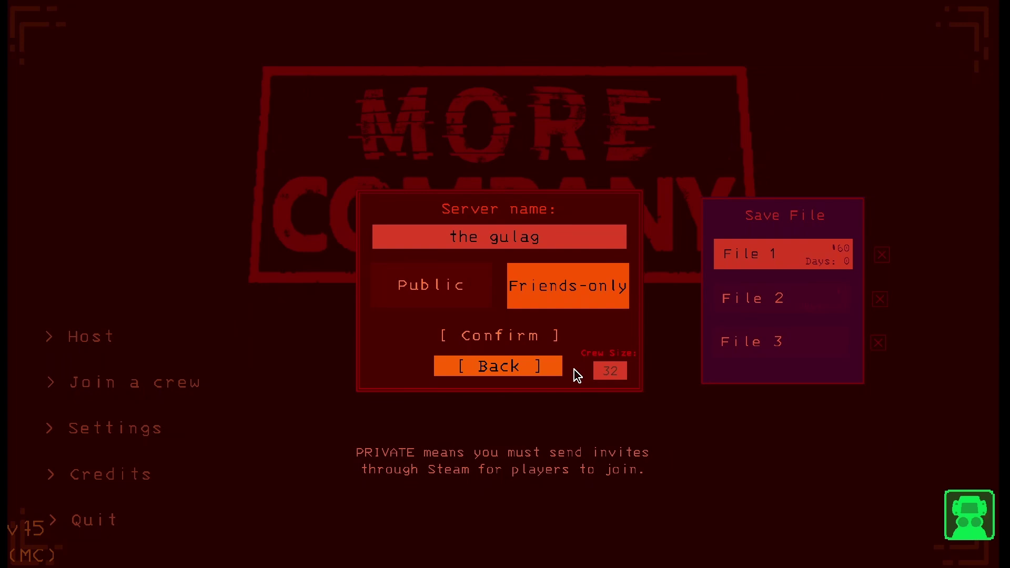
left_click(506, 365)
left_click(131, 521)
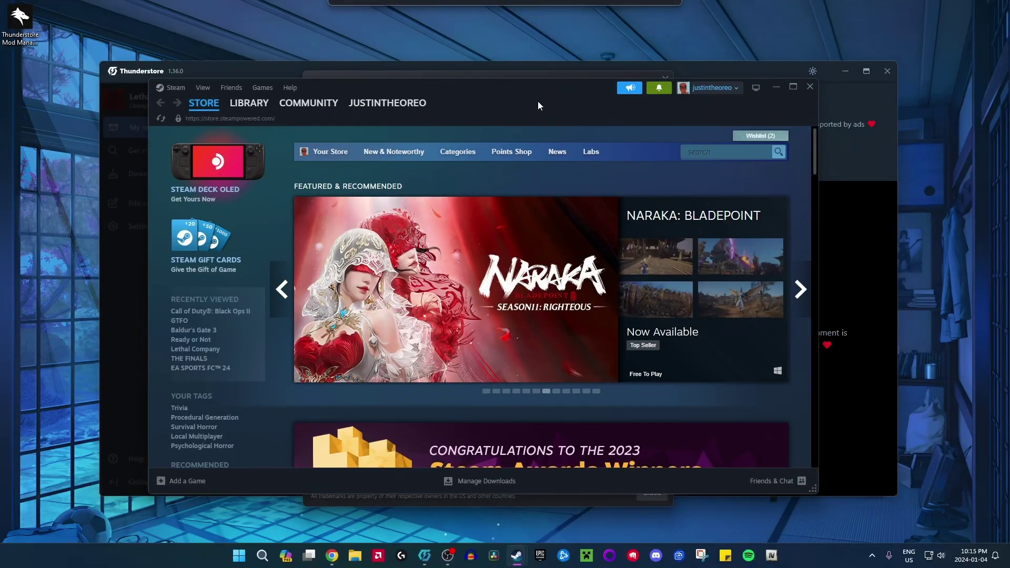
Minimize Steam, close its special-offer popup, and dismiss the 'launching via Steam' notice
left_click(780, 88)
left_click(651, 493)
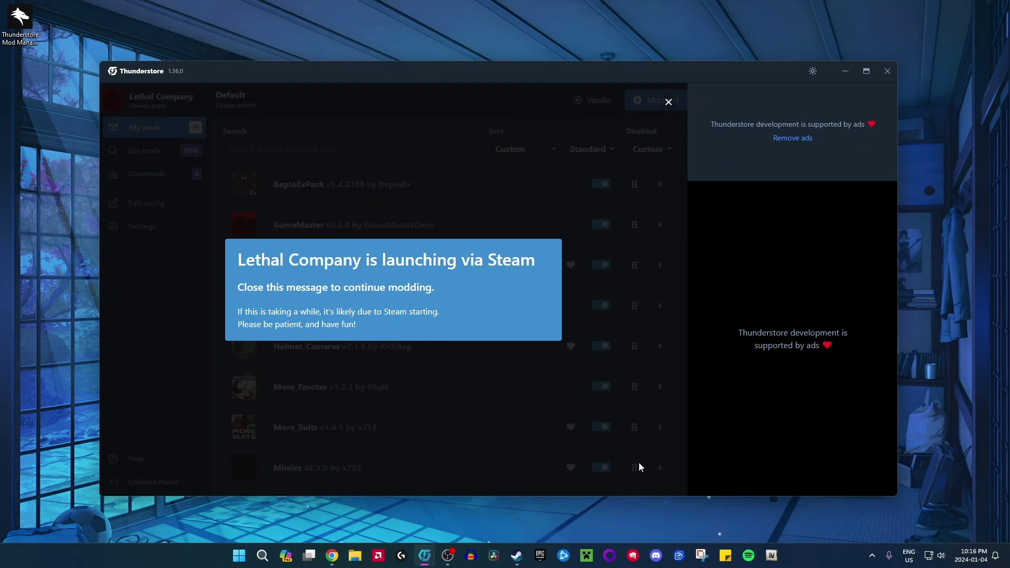
left_click(477, 380)
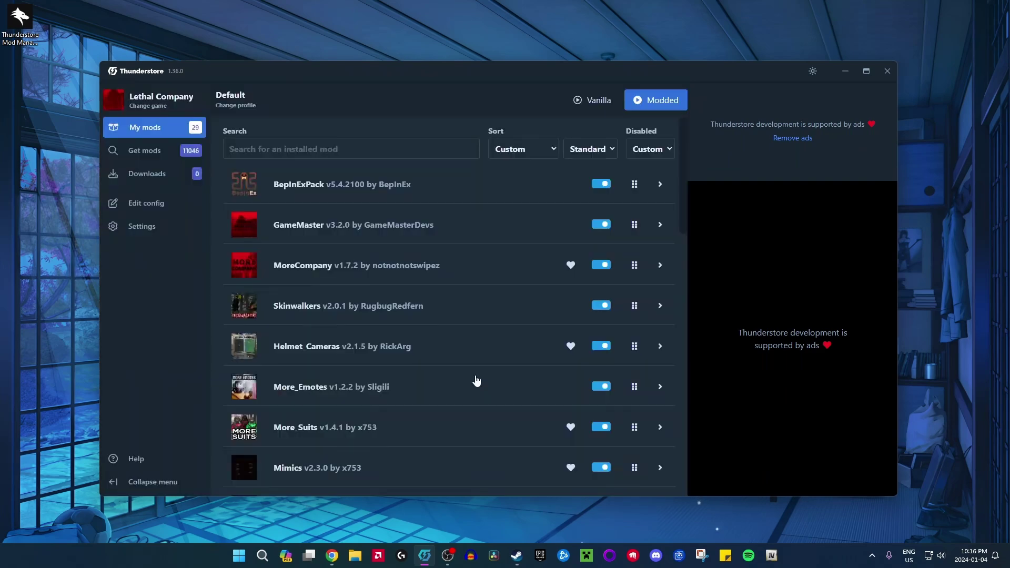
scroll(477, 380, "down", 5)
scroll(435, 354, "up", 5)
left_click_drag(542, 78, 550, 76)
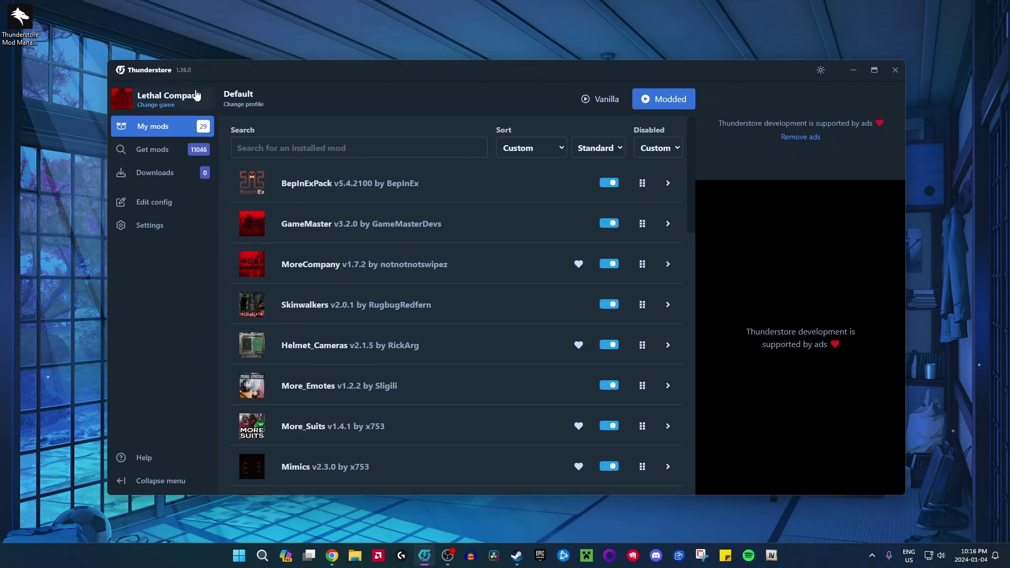
Open Change game and browse the Game selection grid of supported games, Lethal Company first
left_click(159, 112)
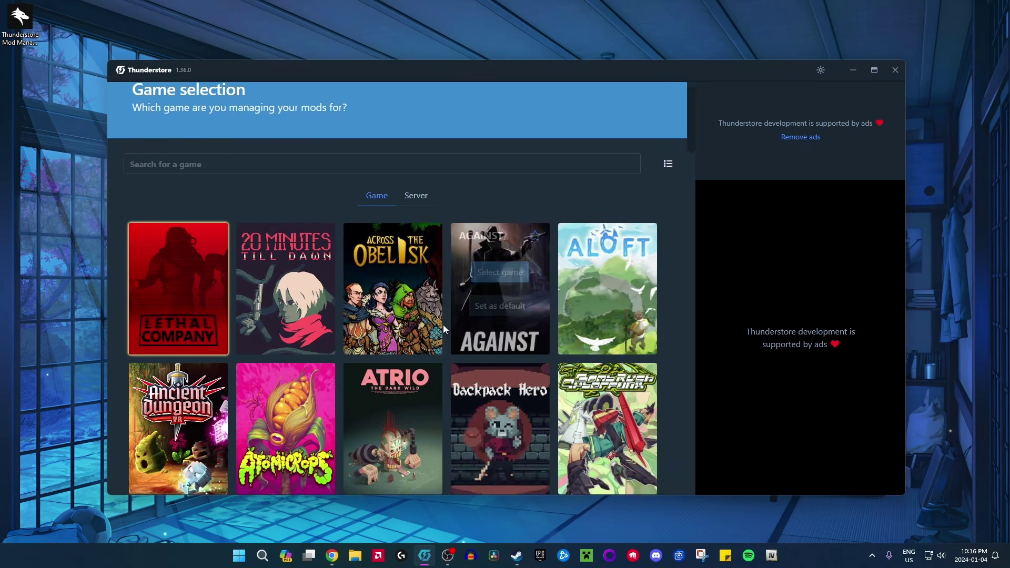
scroll(444, 325, "down", 8)
scroll(453, 392, "down", 15)
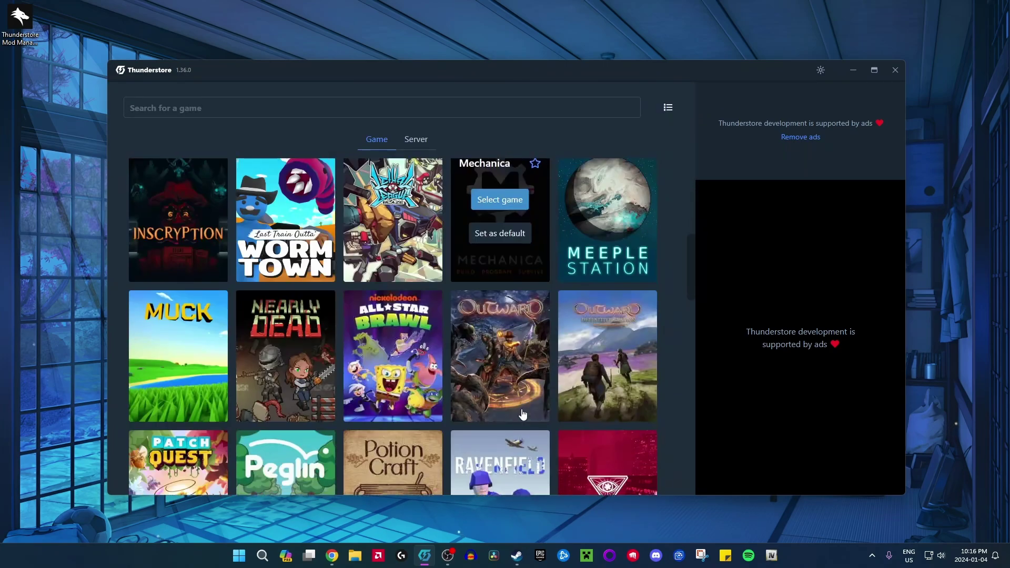
scroll(523, 415, "down", 4)
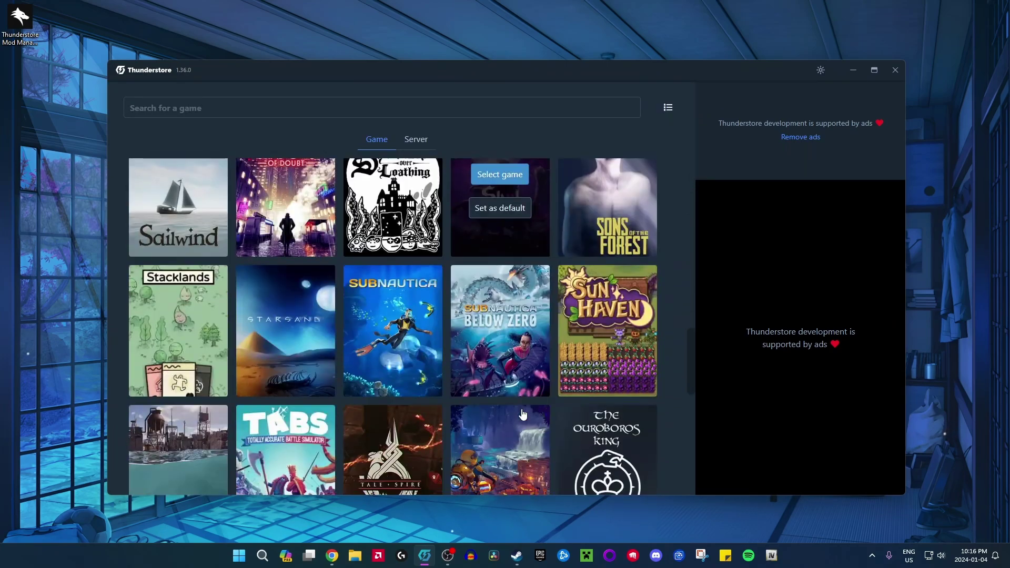
scroll(490, 376, "down", 8)
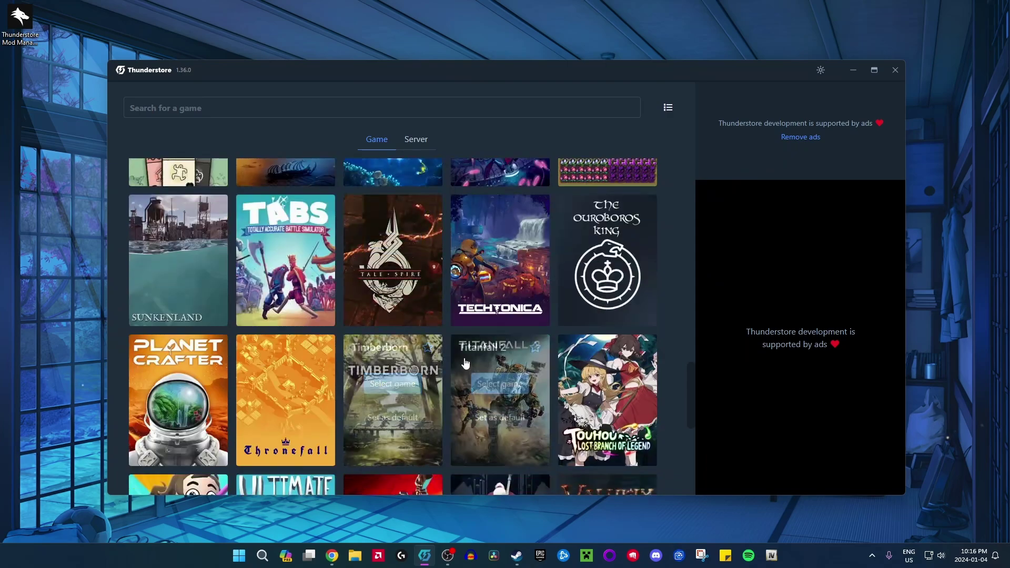
scroll(491, 375, "down", 3)
scroll(606, 316, "up", 3)
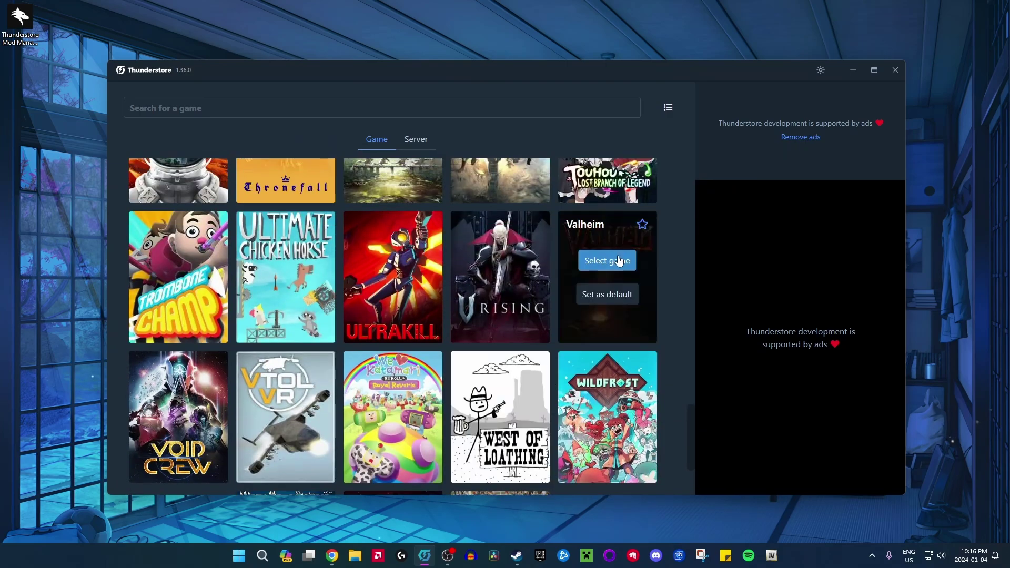
scroll(638, 351, "down", 3)
scroll(646, 414, "up", 20)
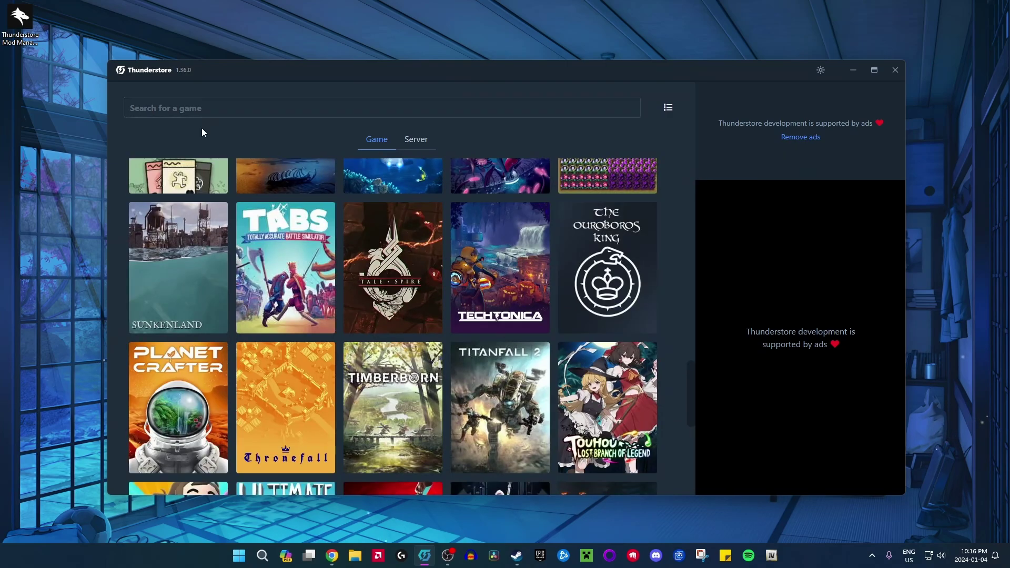
scroll(318, 212, "up", 5)
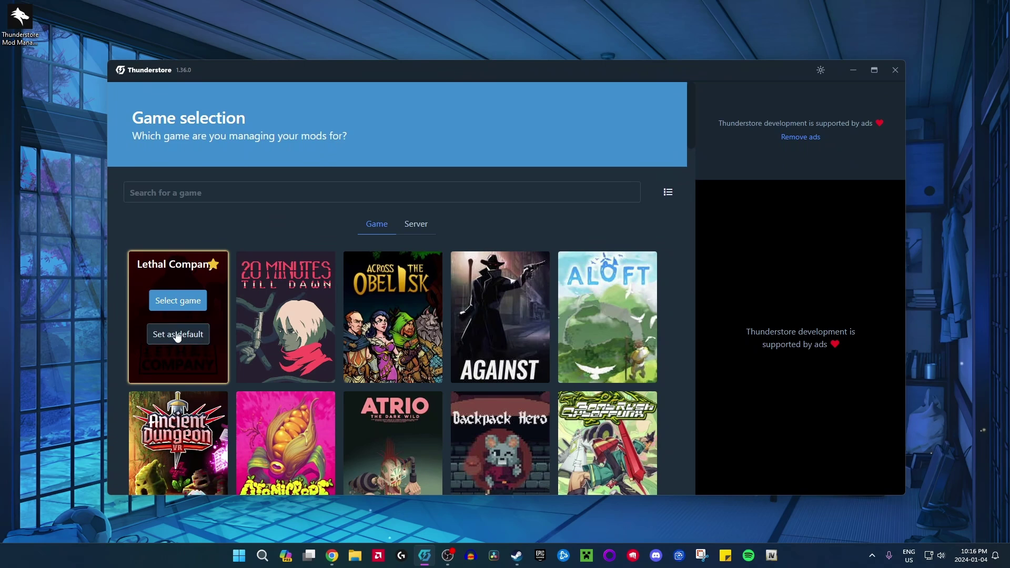